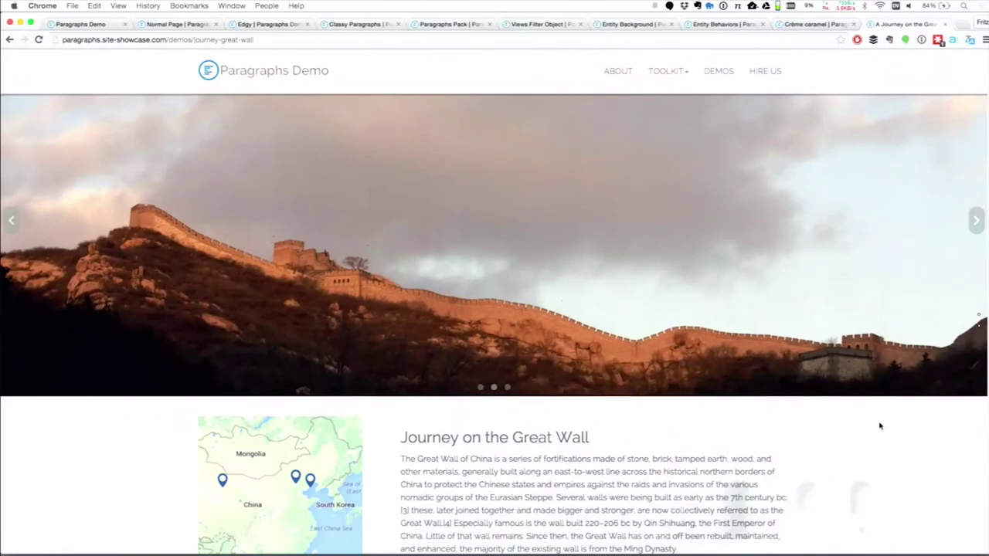
Advance the Great Wall banner slideshow twice and examine the introduction, the list of passes and the interesting facts section
left_click(979, 215)
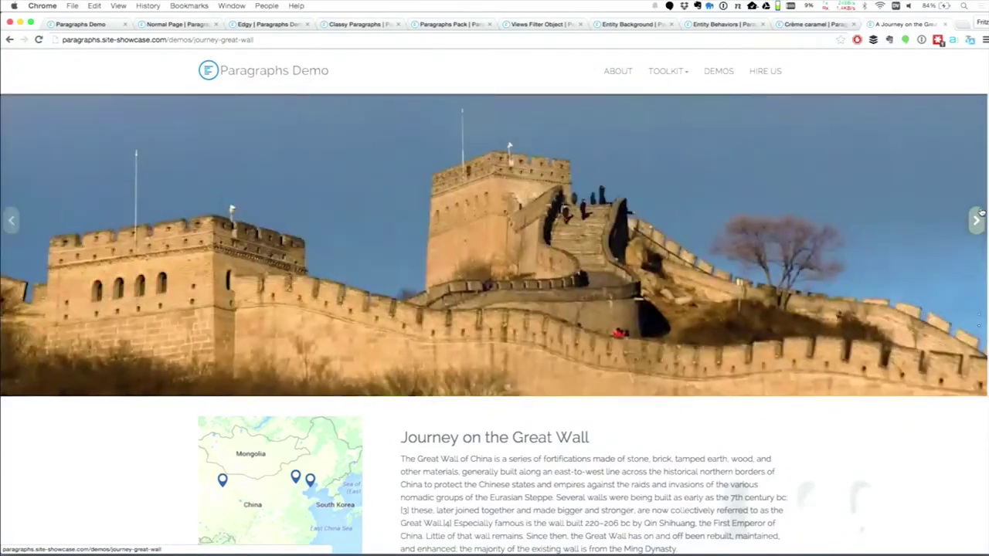
left_click(980, 215)
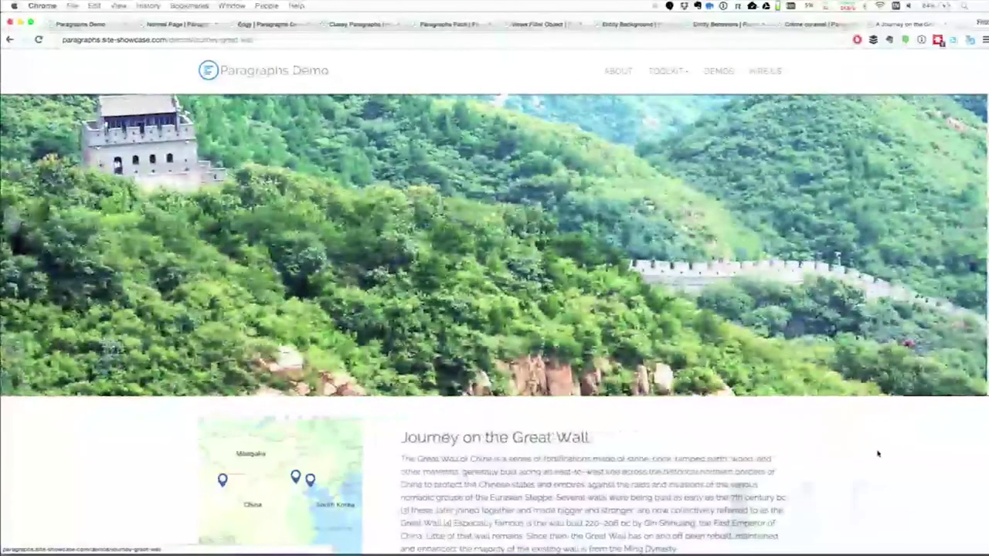
scroll(878, 454, "down", 5)
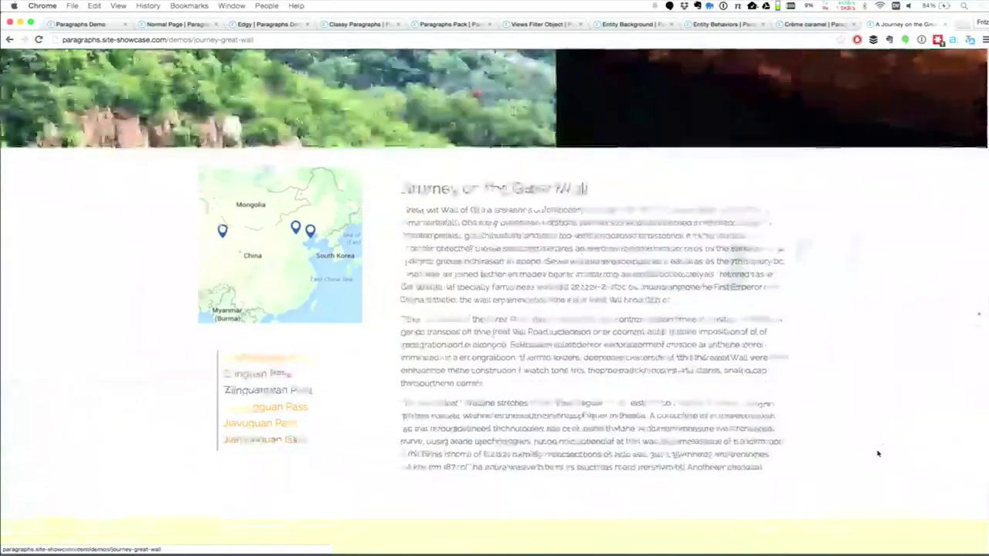
scroll(878, 453, "down", 2)
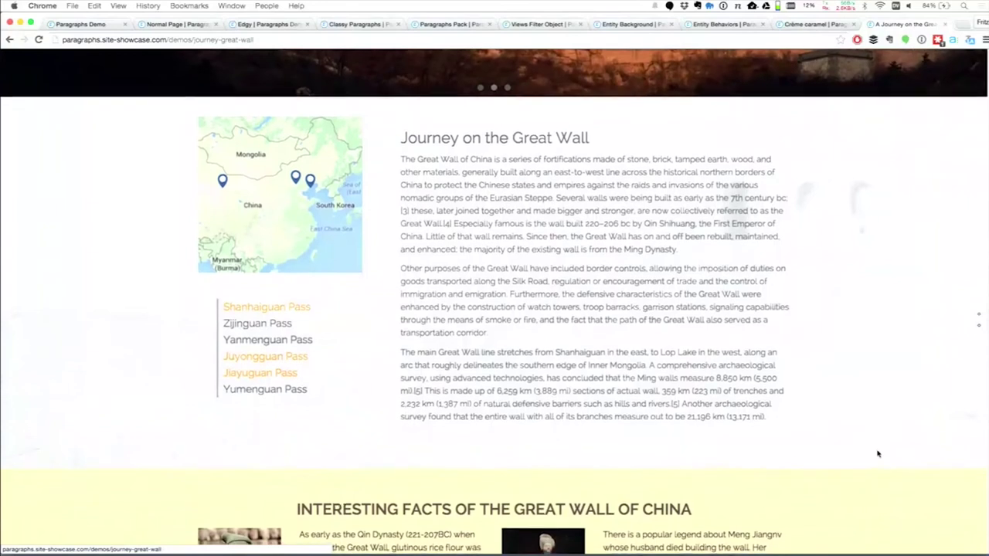
scroll(878, 453, "down", 1)
scroll(878, 454, "down", 2)
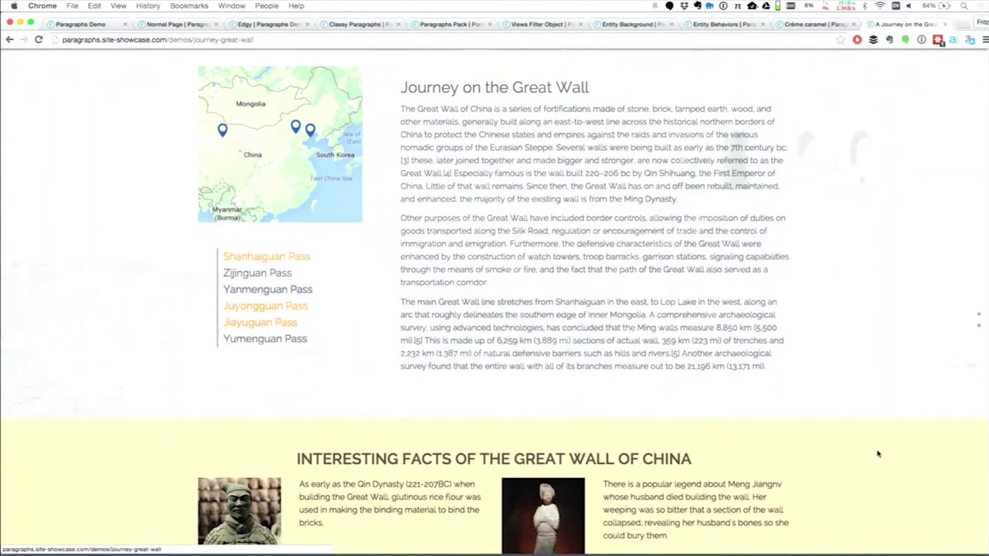
scroll(877, 454, "down", 6)
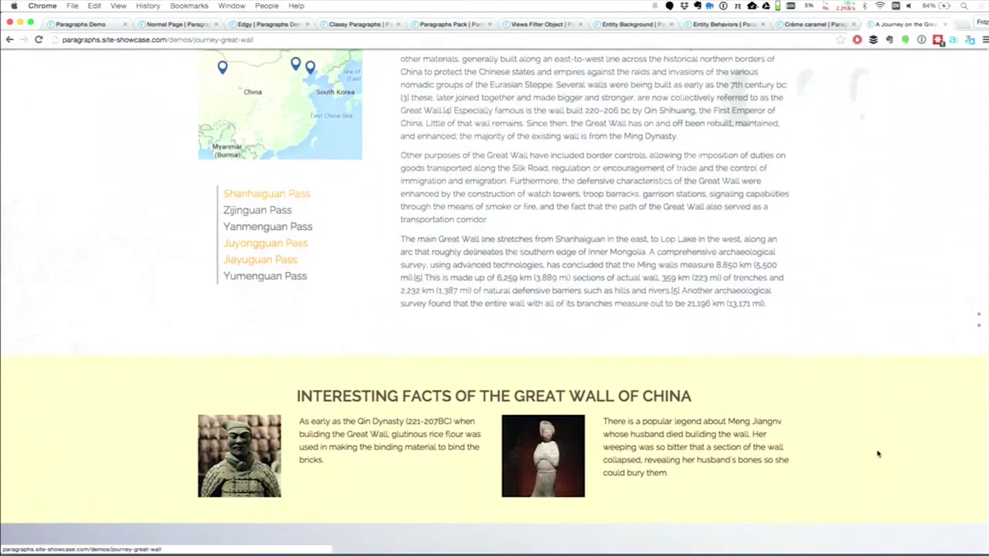
scroll(878, 453, "down", 3)
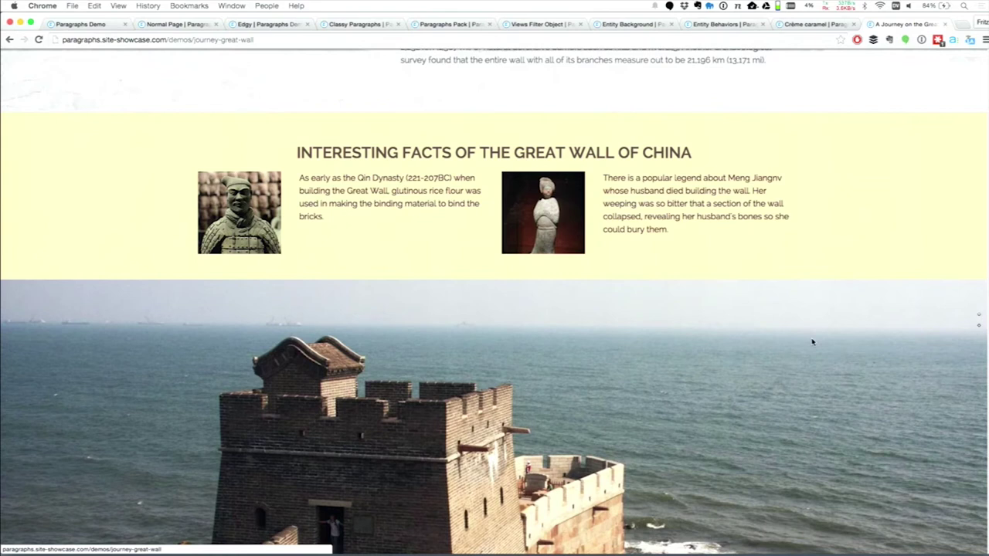
Examine the Shanhaiguan Pass and Juyongguan Pass sections with their full-width photos, overlapping maps and location details
scroll(789, 375, "down", 6)
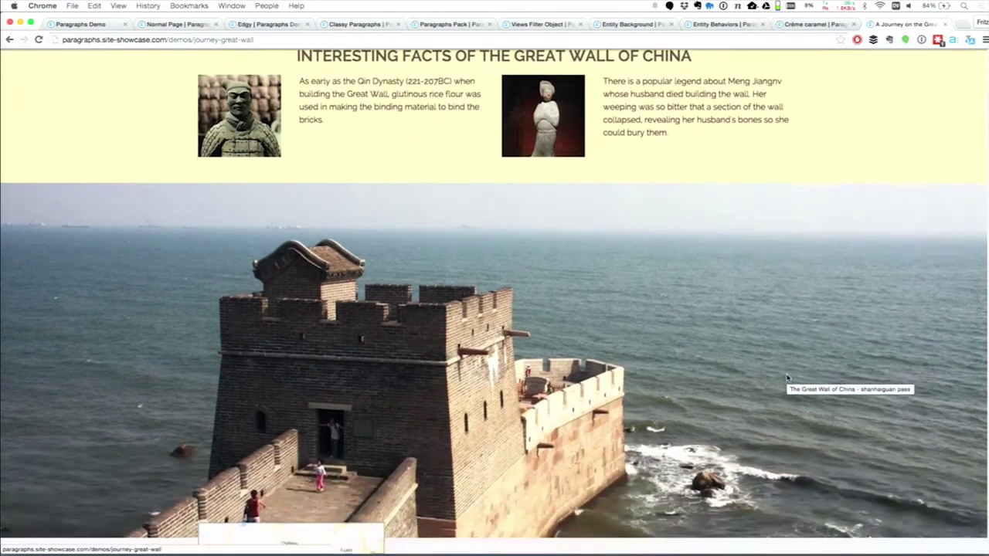
scroll(788, 376, "down", 3)
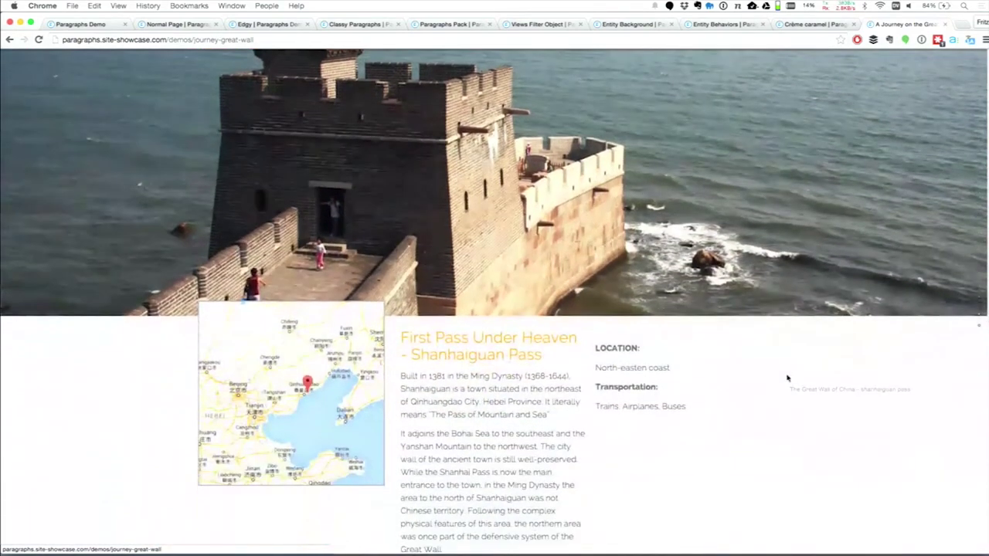
scroll(787, 378, "down", 1)
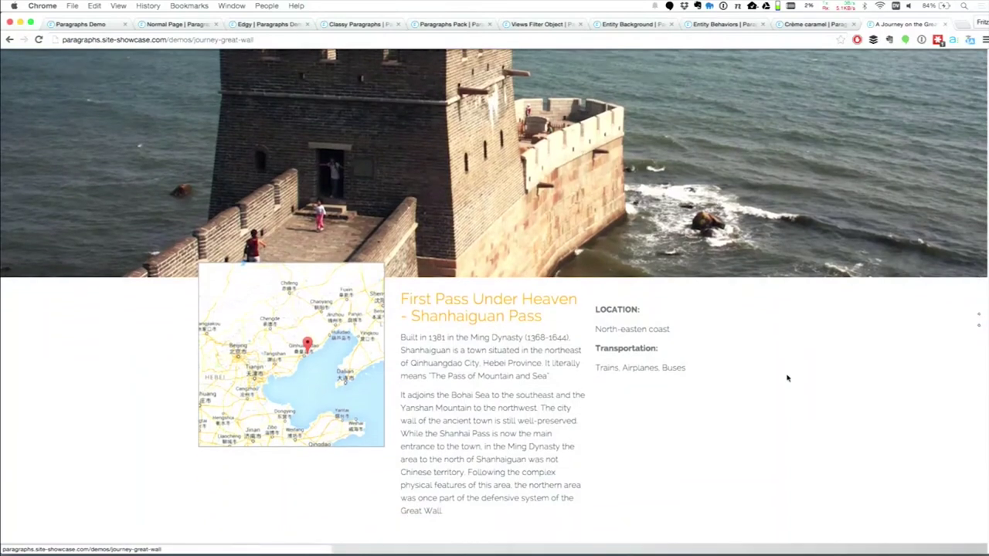
scroll(787, 378, "down", 1)
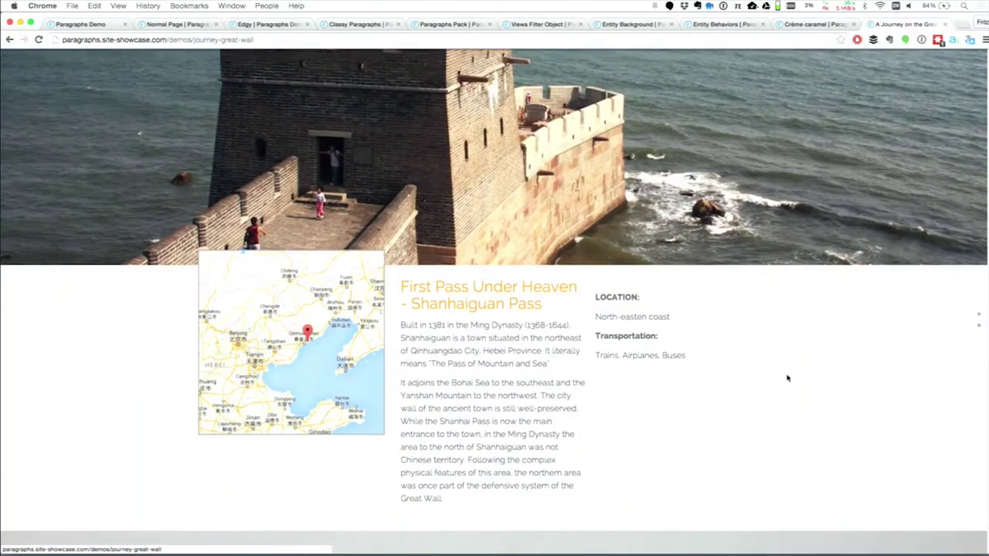
scroll(787, 378, "down", 5)
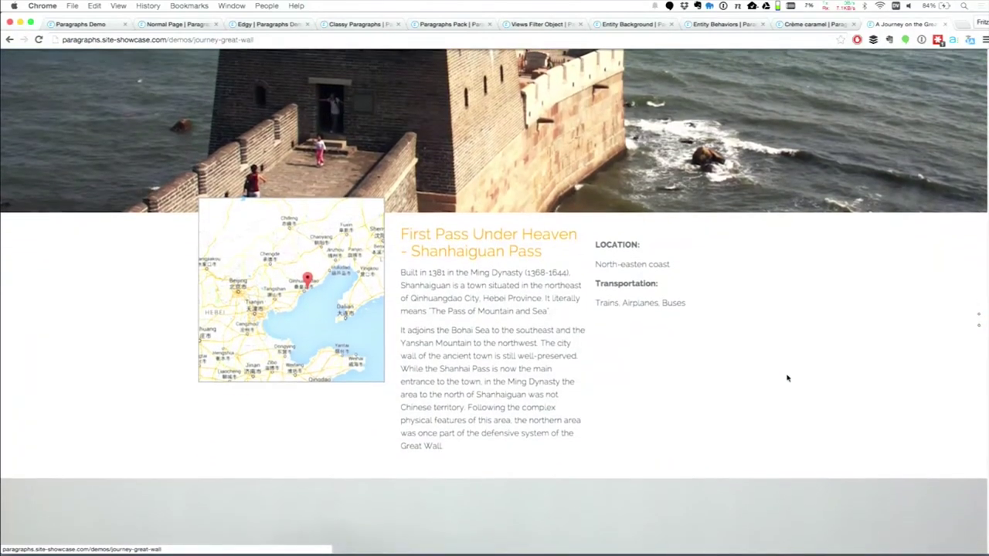
scroll(787, 377, "down", 4)
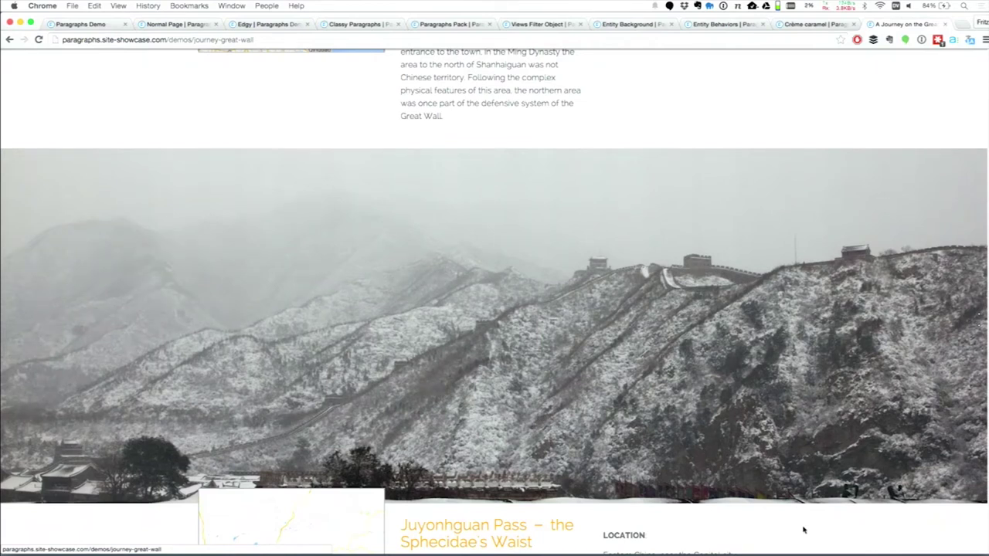
scroll(804, 530, "down", 2)
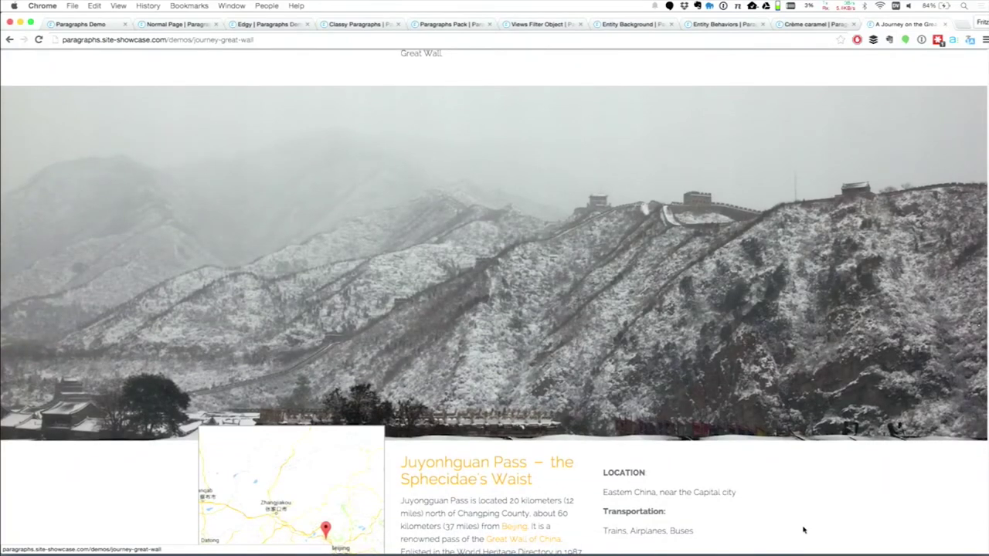
scroll(803, 530, "down", 5)
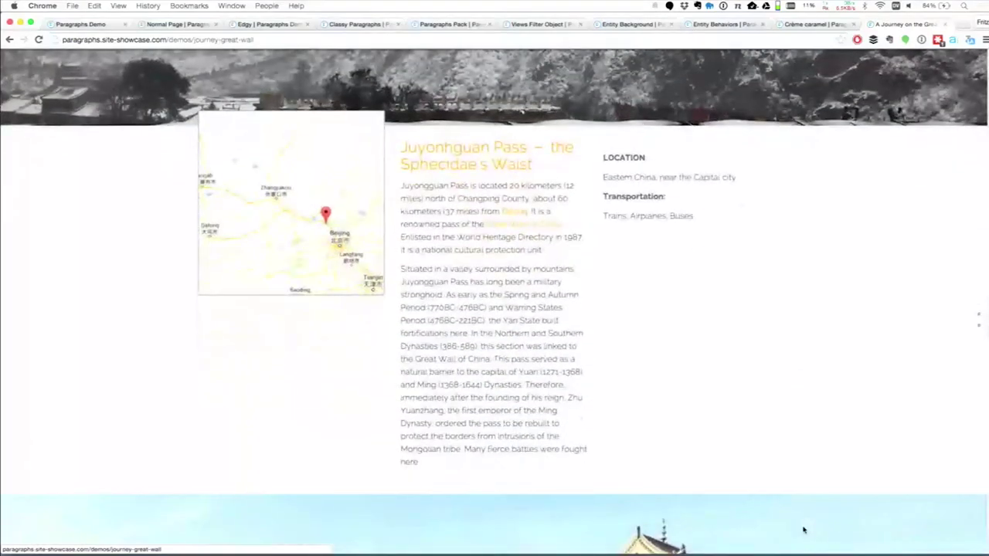
Reload the Great Wall page, return to the Demos overview and open the Crème caramel demo
key("super+r")
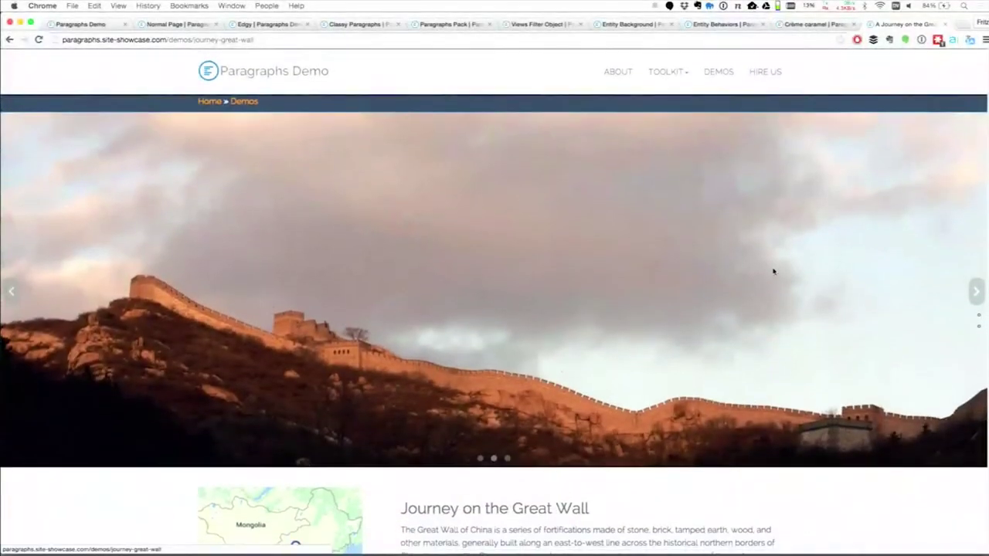
key("super+bracketleft")
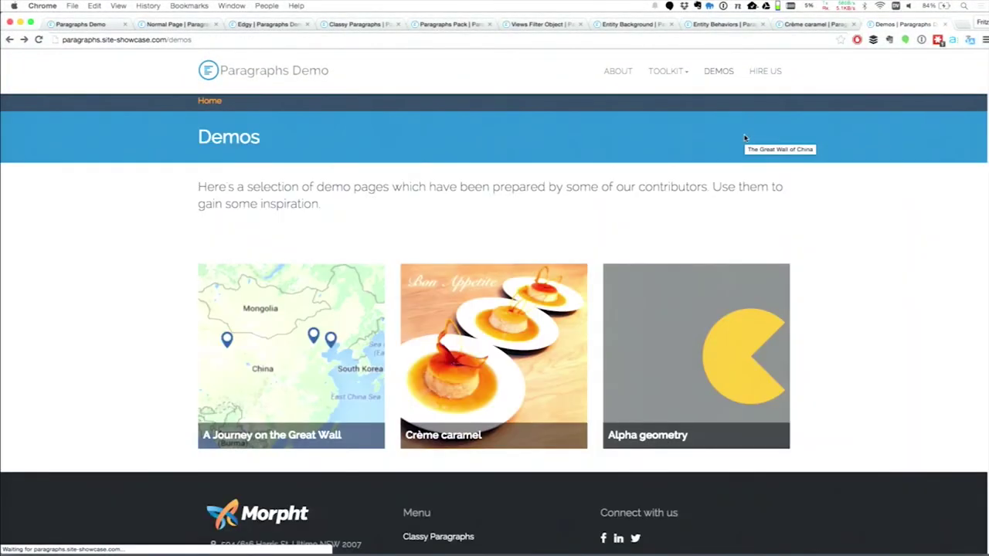
left_click(523, 281)
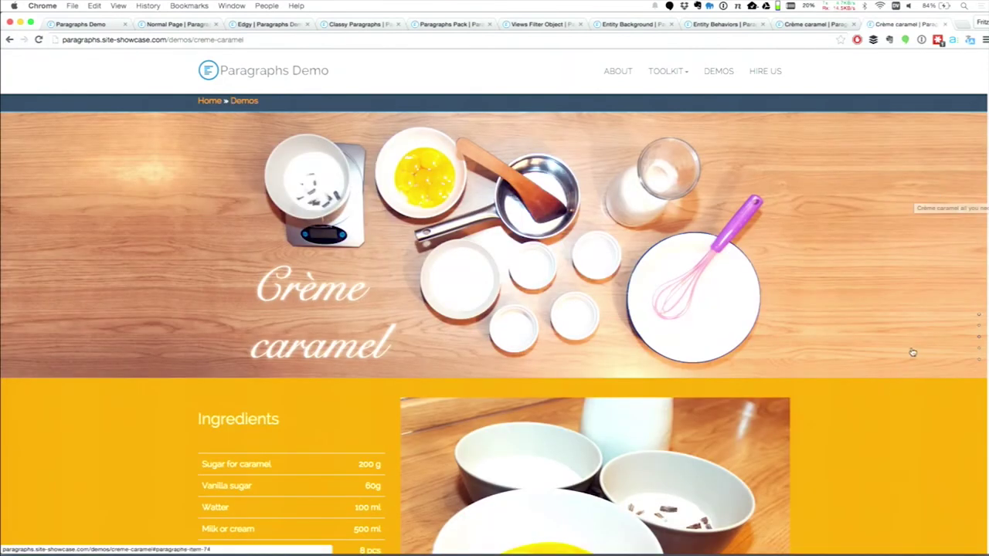
Examine the ingredients section and the caramel preparation sections, including the pouring-sugar background image and the embedded caramel video
scroll(962, 382, "down", 1)
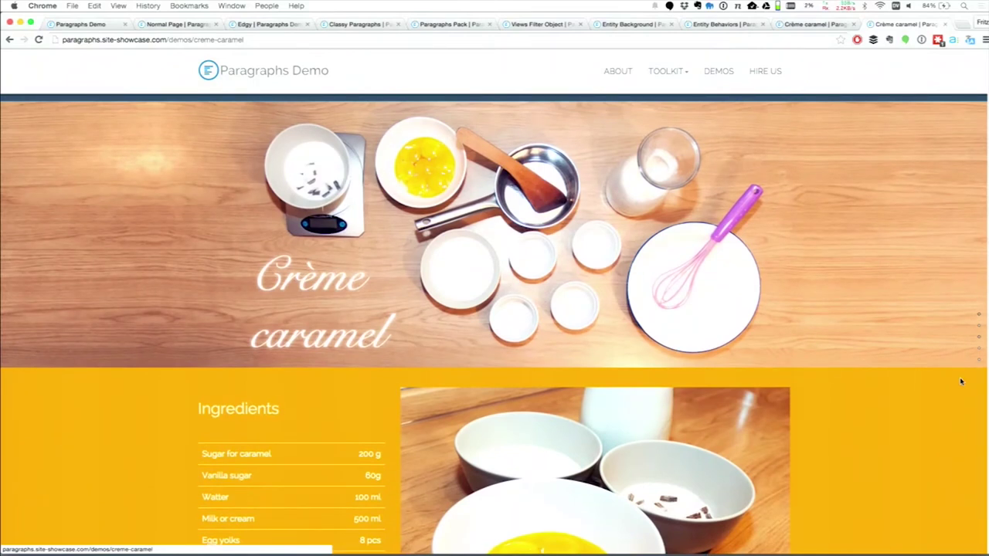
scroll(961, 382, "down", 5)
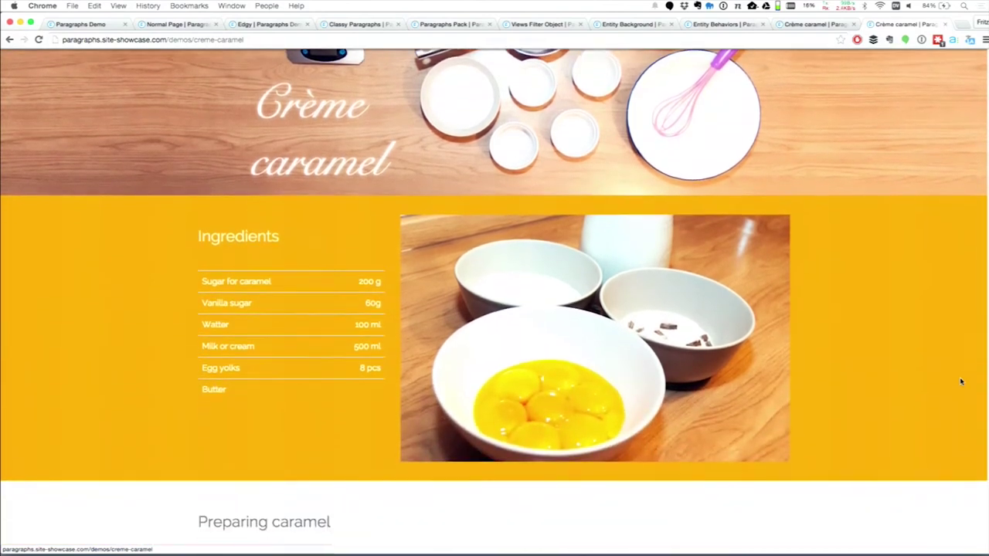
scroll(961, 382, "down", 2)
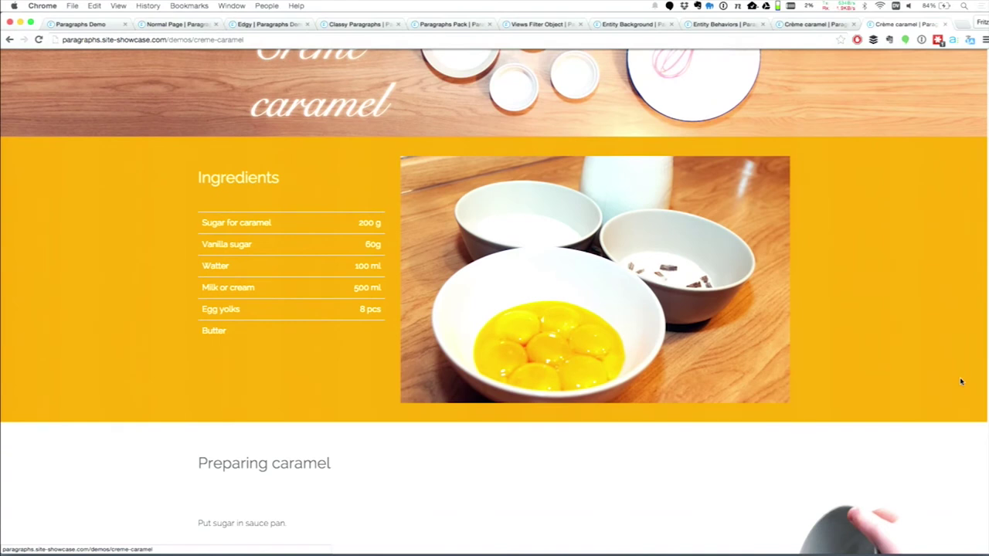
scroll(961, 382, "down", 5)
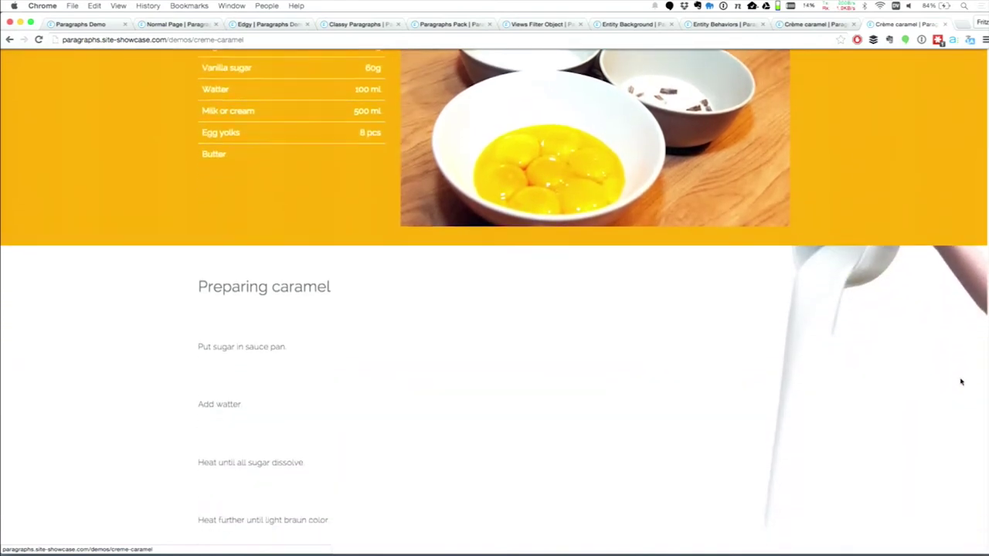
scroll(962, 381, "up", 2)
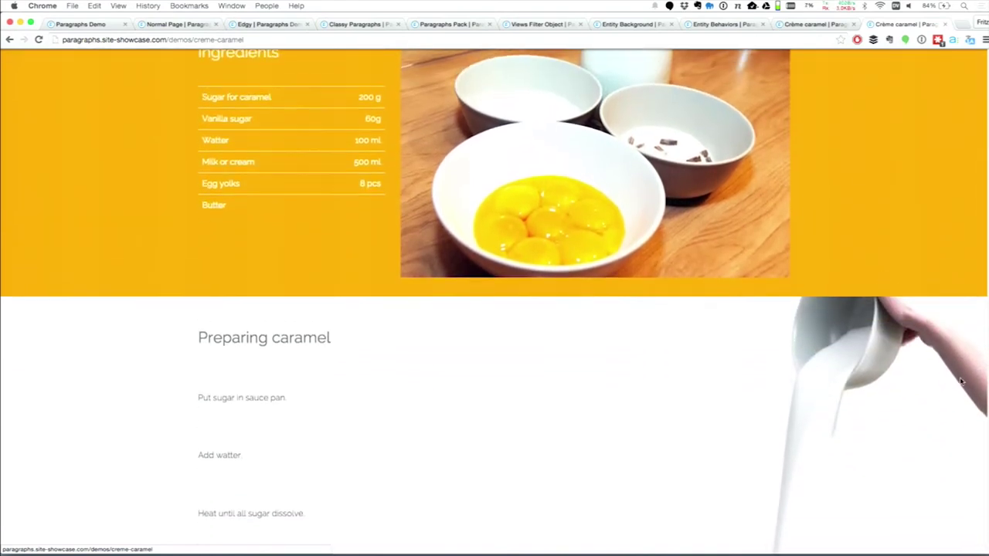
scroll(961, 381, "down", 3)
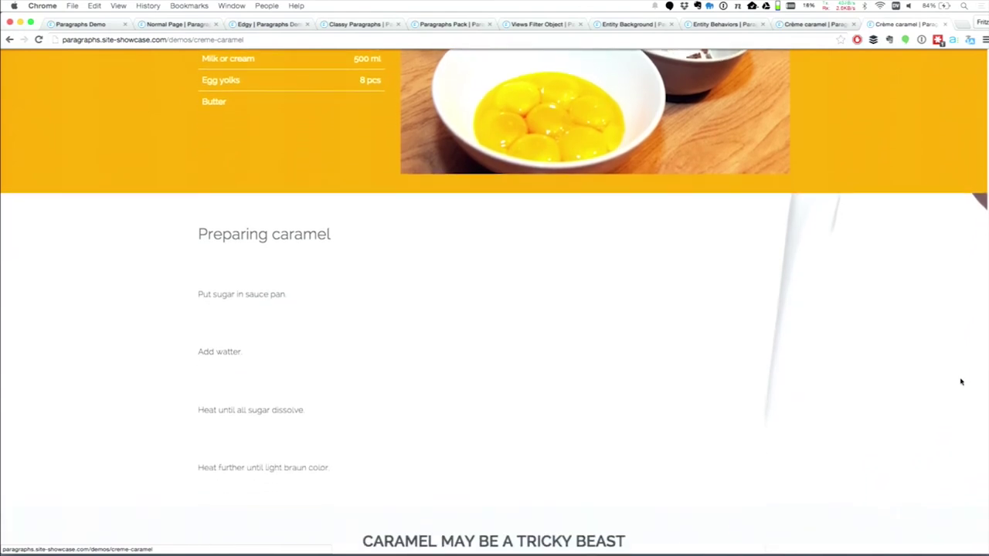
scroll(961, 382, "down", 2)
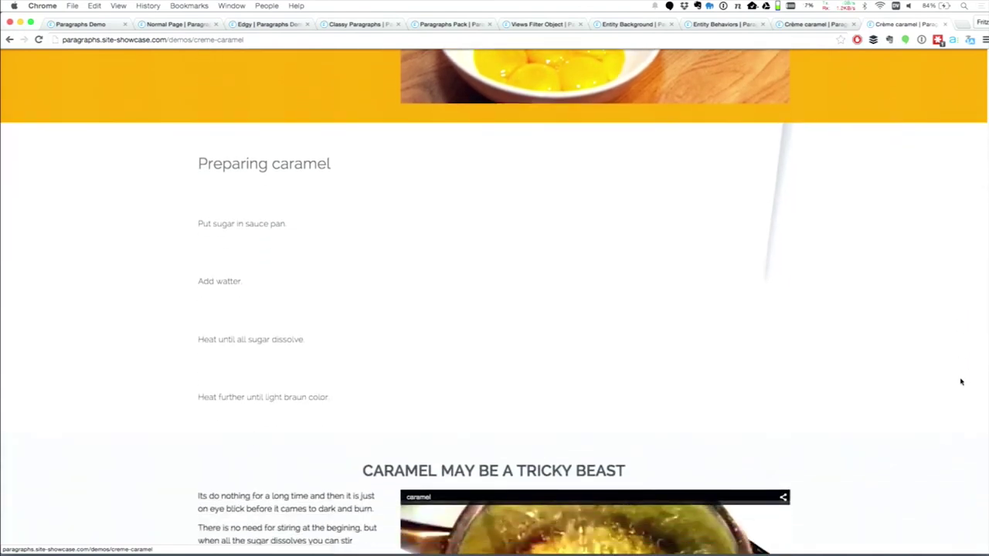
scroll(961, 382, "down", 3)
scroll(962, 382, "down", 1)
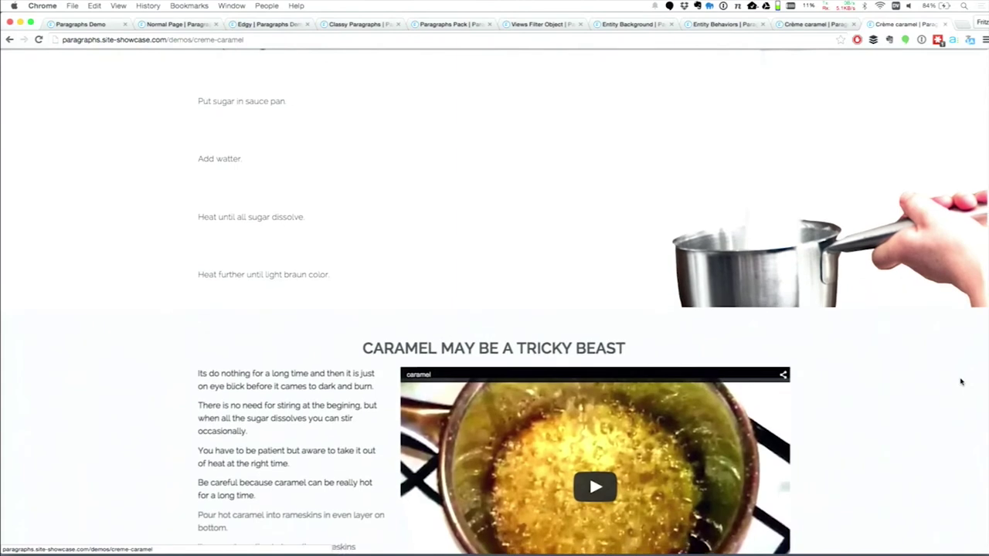
scroll(961, 382, "down", 2)
scroll(962, 382, "up", 1)
scroll(961, 381, "down", 3)
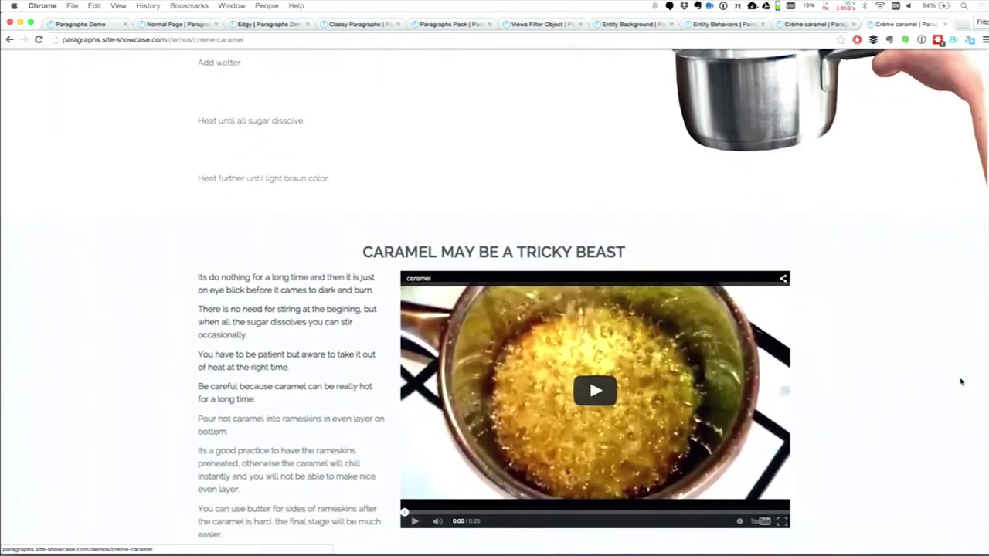
scroll(962, 381, "down", 2)
scroll(962, 382, "down", 2)
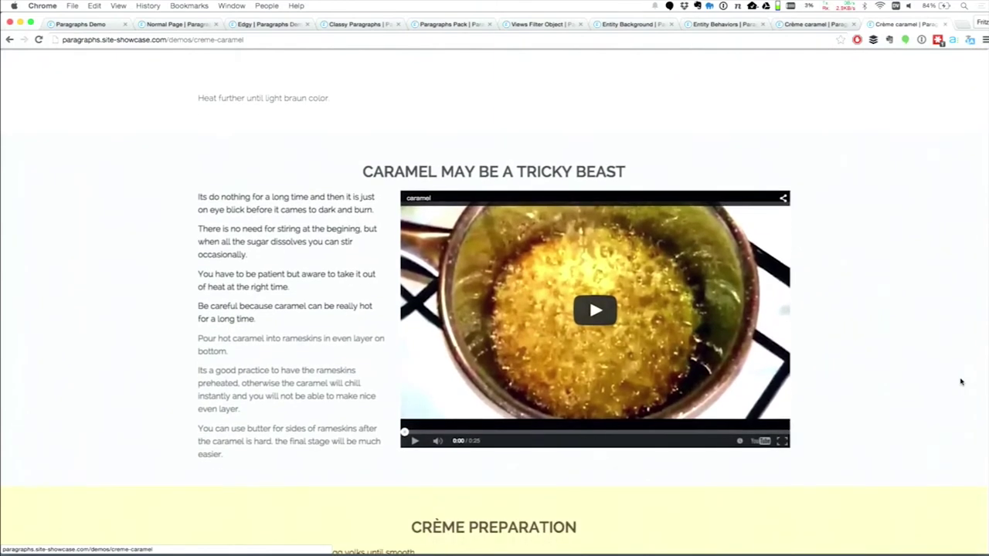
Examine the Crème preparation section, the changing ramekin photo band and the Final Stage section with its oven photo
scroll(961, 382, "down", 10)
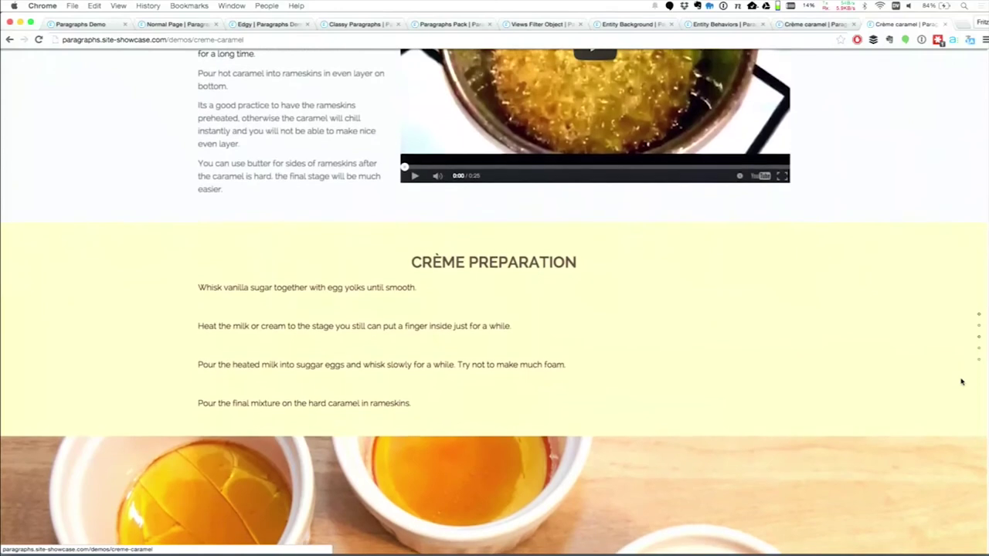
scroll(961, 382, "down", 3)
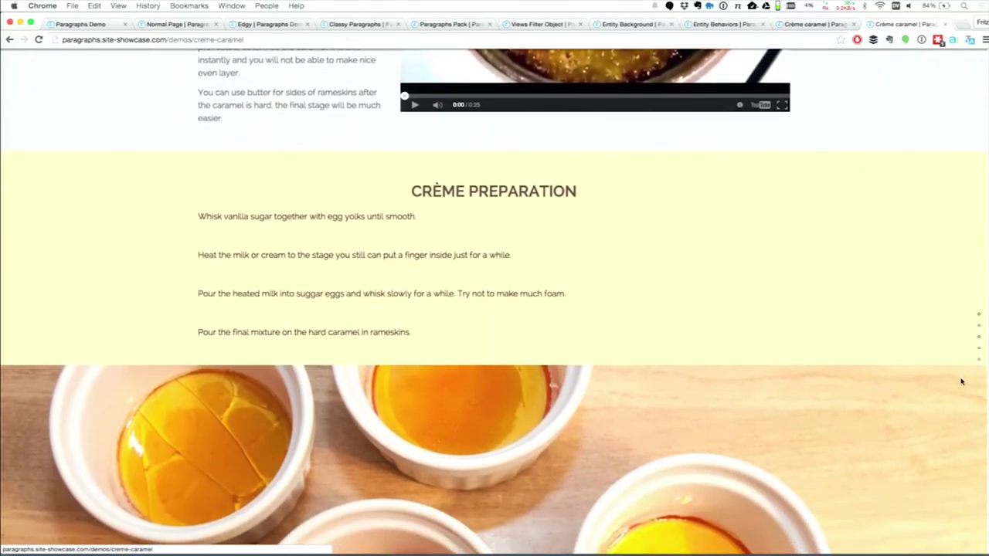
scroll(961, 381, "down", 6)
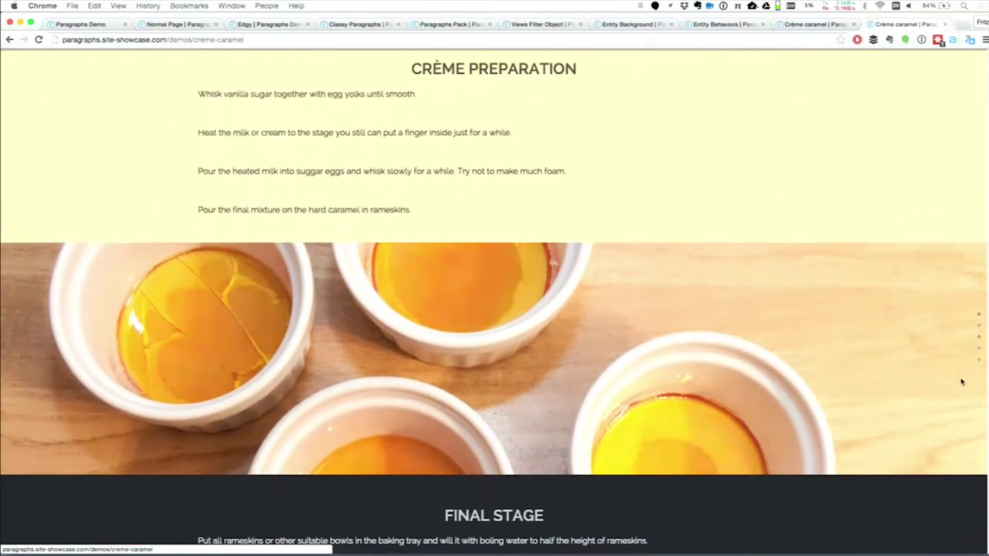
scroll(961, 382, "down", 4)
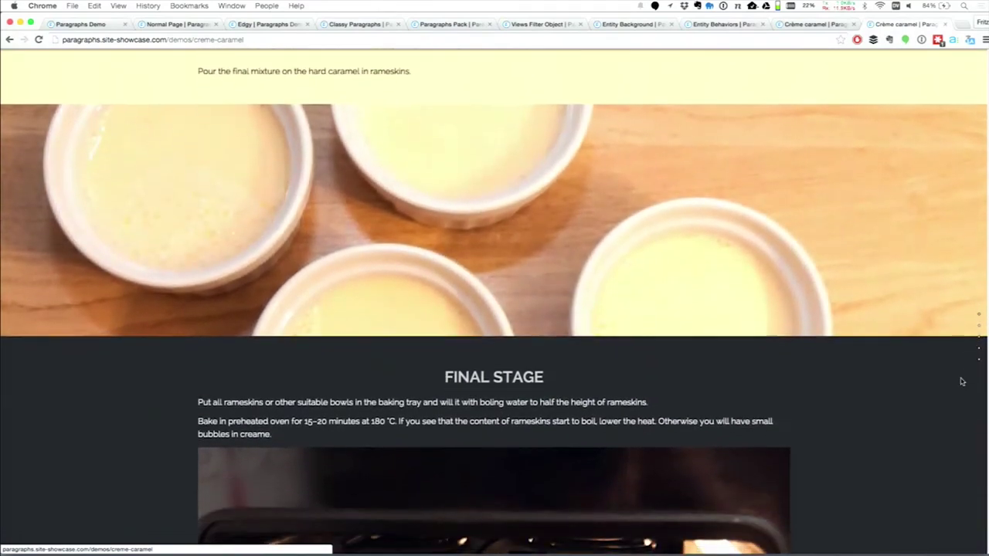
scroll(962, 382, "up", 1)
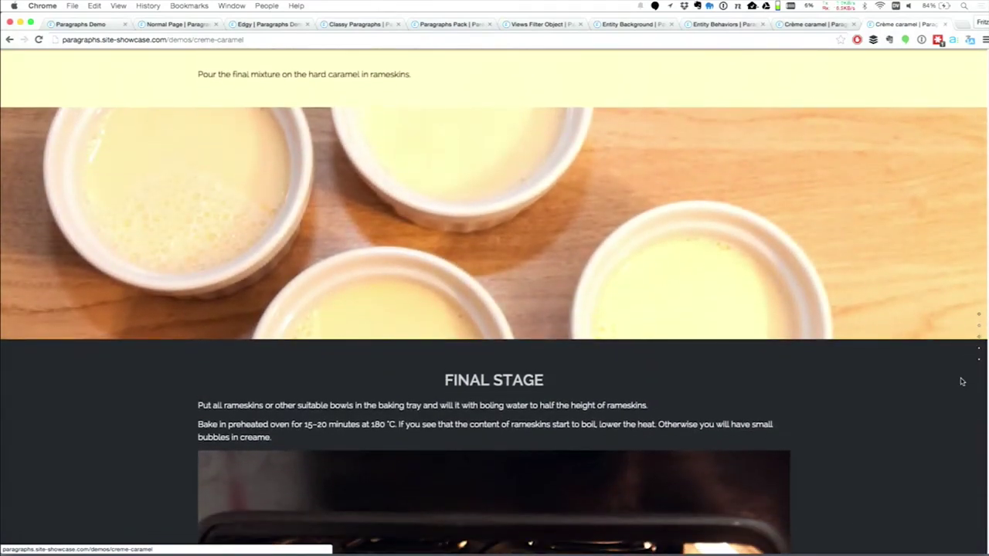
scroll(961, 381, "down", 2)
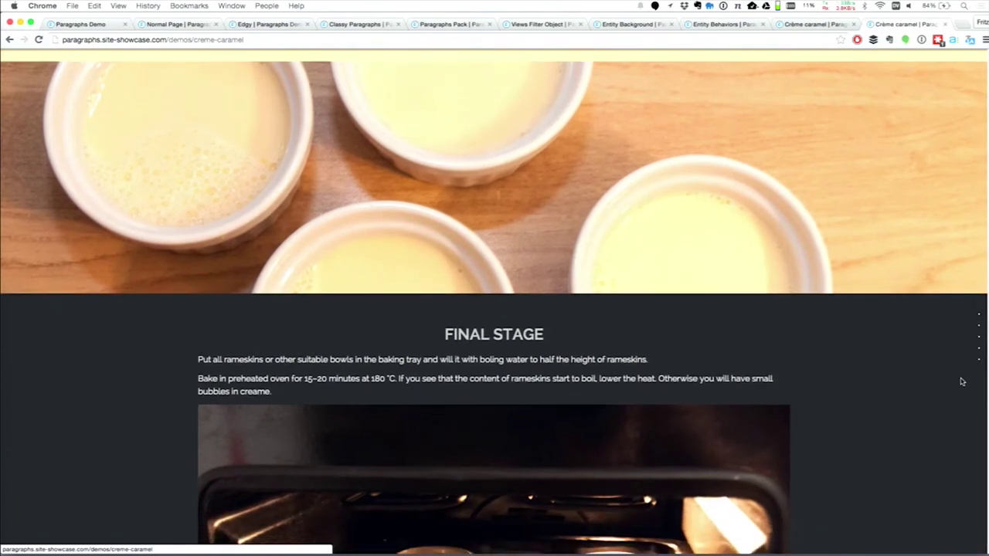
scroll(961, 381, "down", 10)
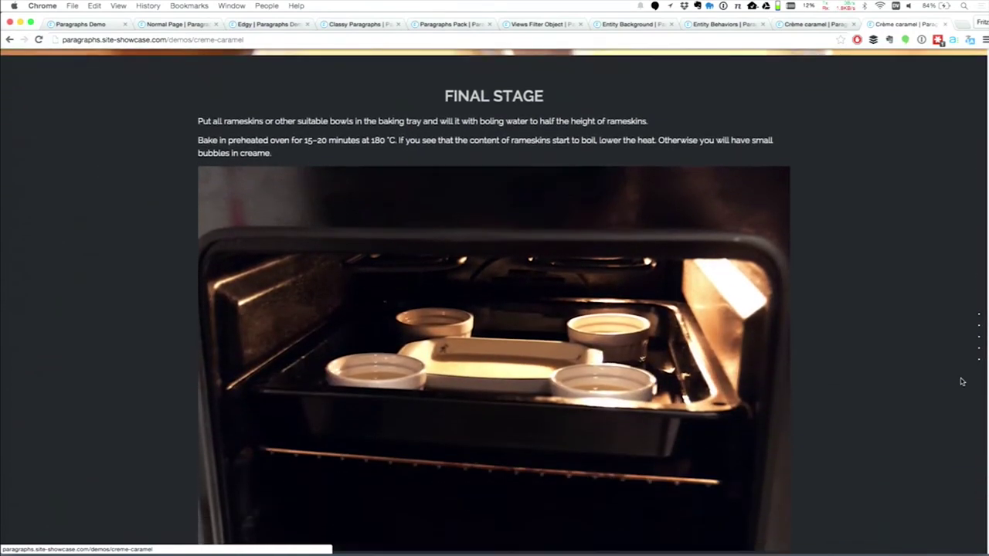
Examine the rest of the Crème caramel page: the Before Serving section, the Bon Appetite photo and the footer
scroll(961, 381, "down", 10)
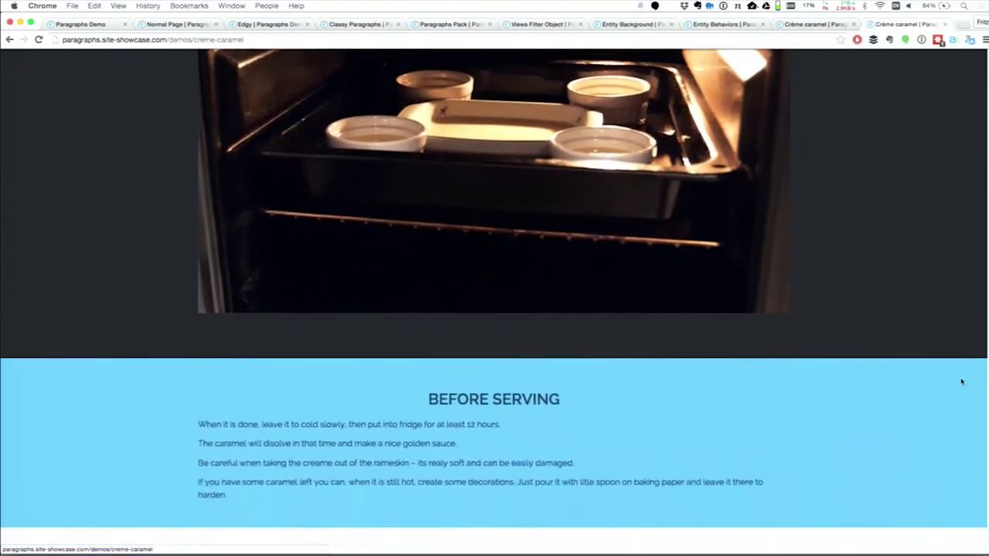
scroll(961, 382, "down", 10)
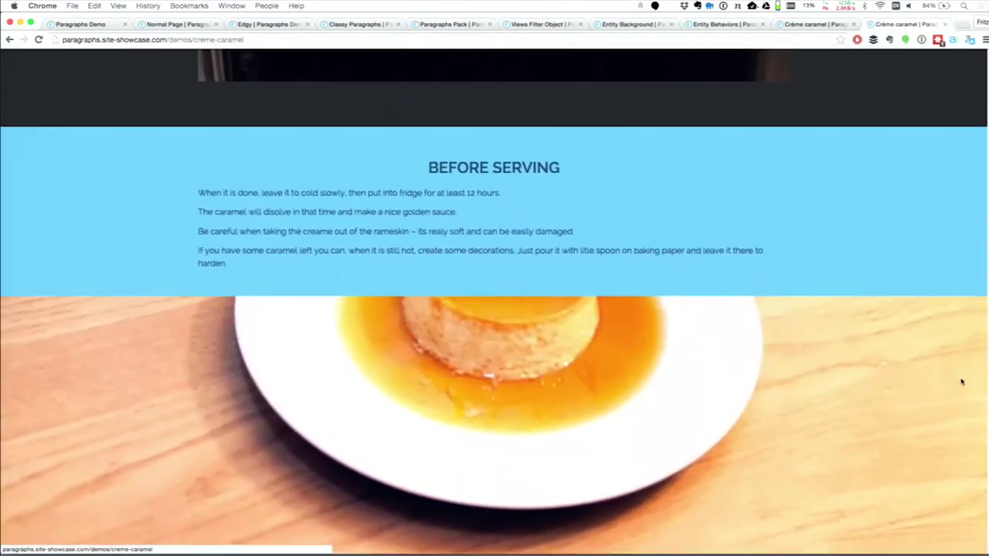
scroll(961, 382, "down", 10)
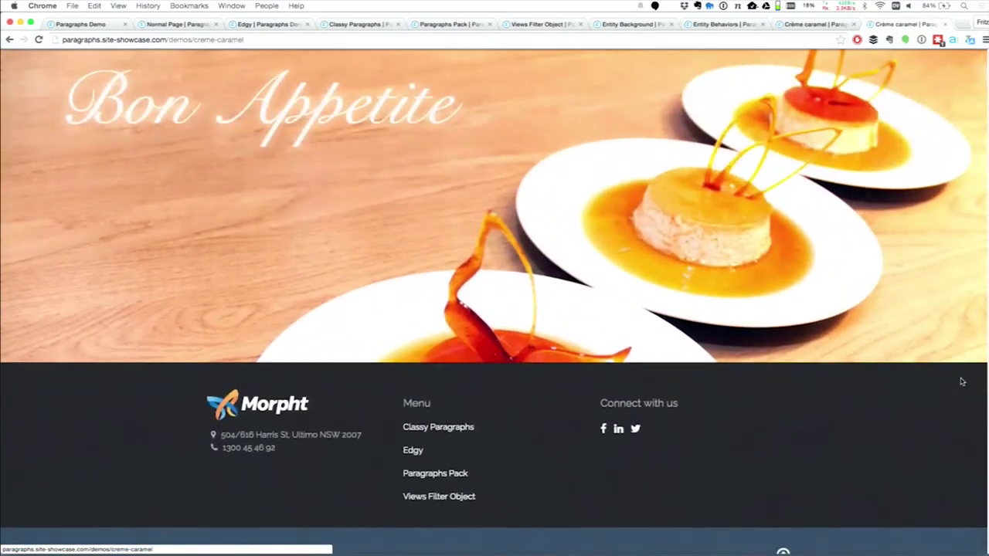
scroll(962, 382, "down", 2)
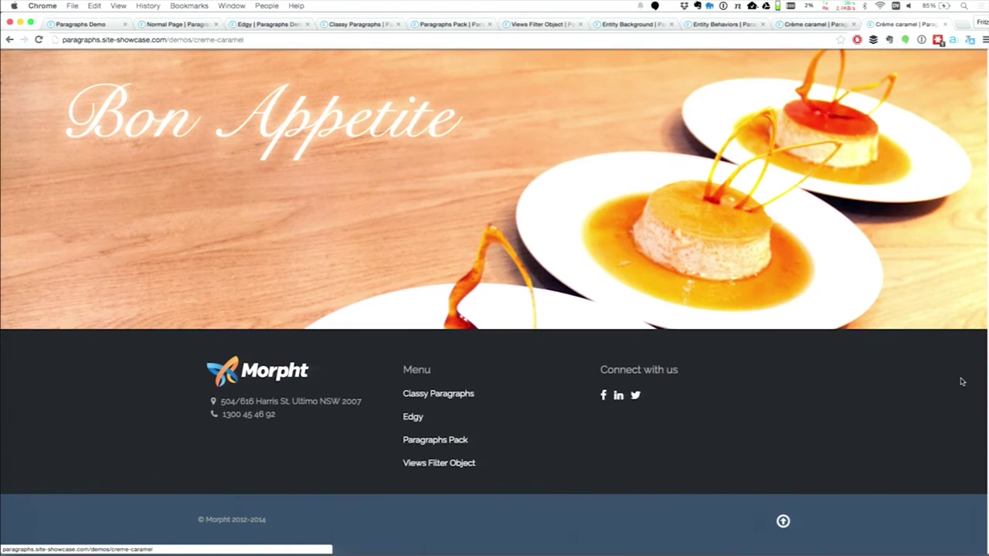
Return to the Demos overview, open the Alpha geometry demo and examine its scroll-driven circle, block-eating and text animations
scroll(962, 381, "left", 5)
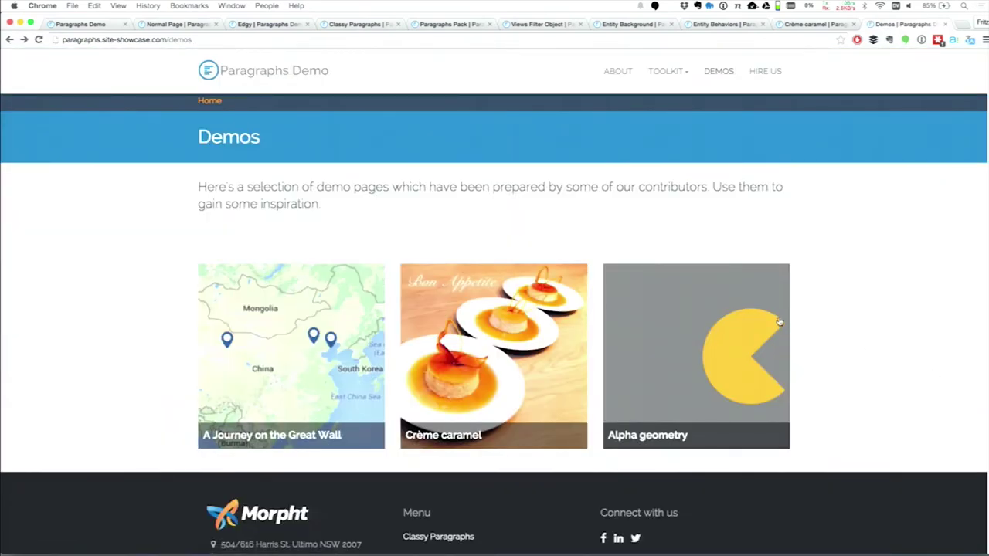
left_click(777, 321)
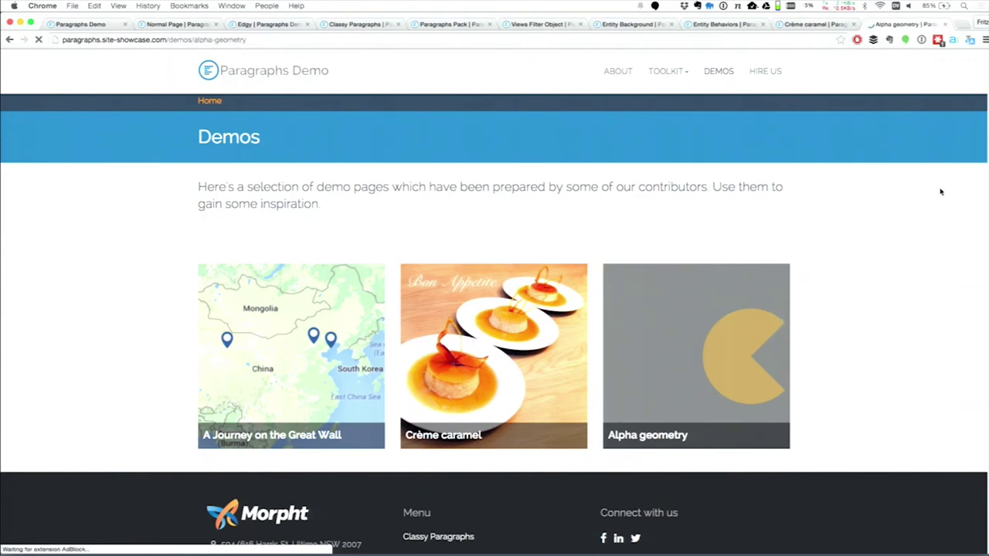
scroll(941, 192, "down", 5)
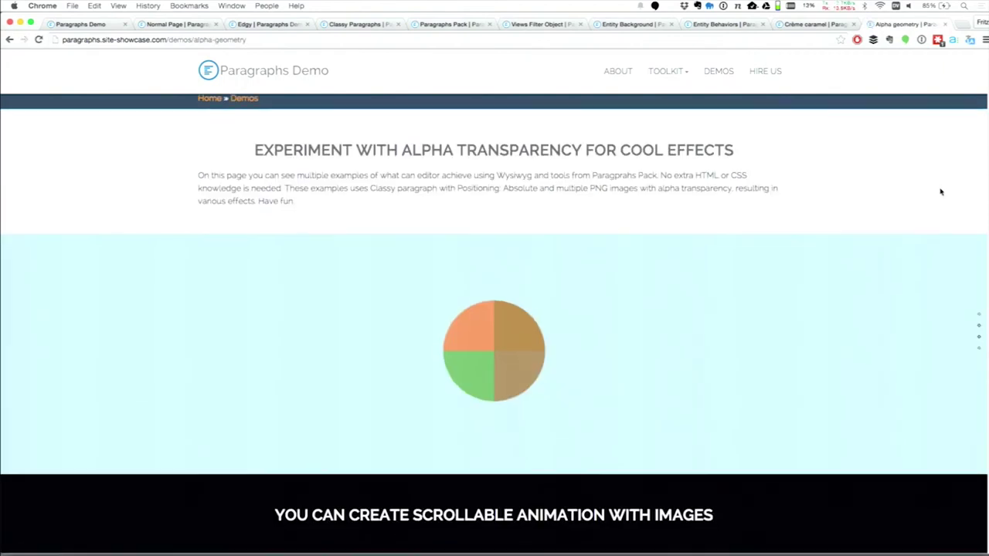
scroll(941, 192, "down", 4)
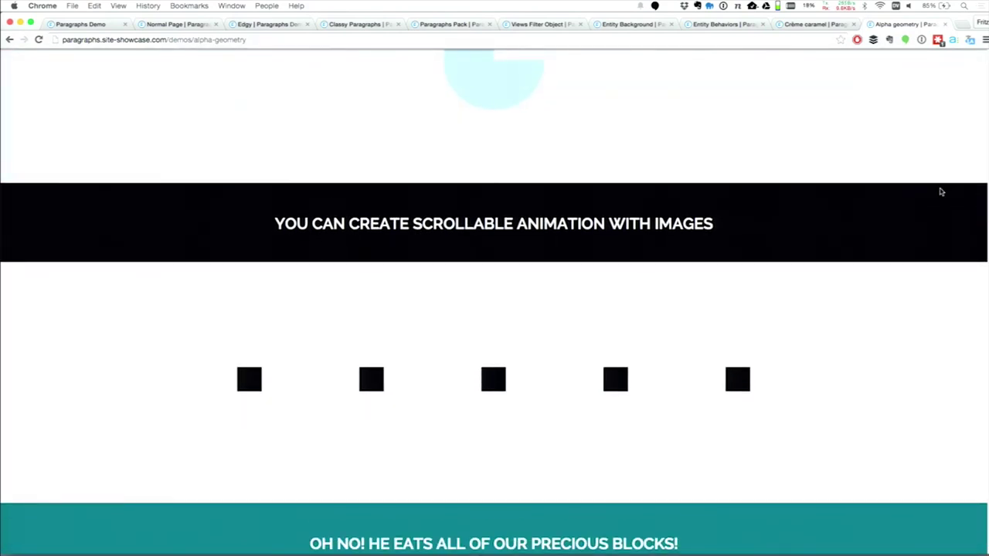
scroll(941, 191, "down", 5)
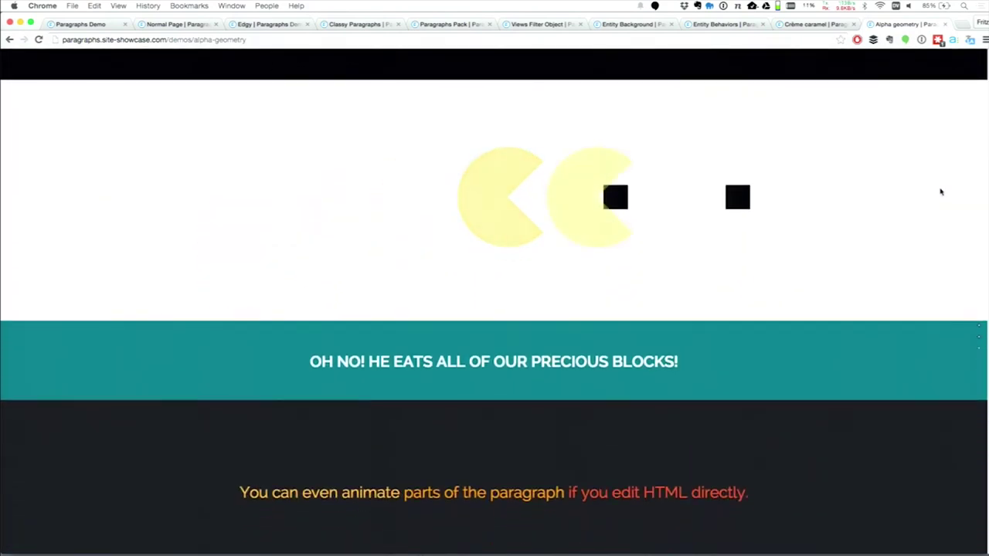
scroll(941, 192, "down", 5)
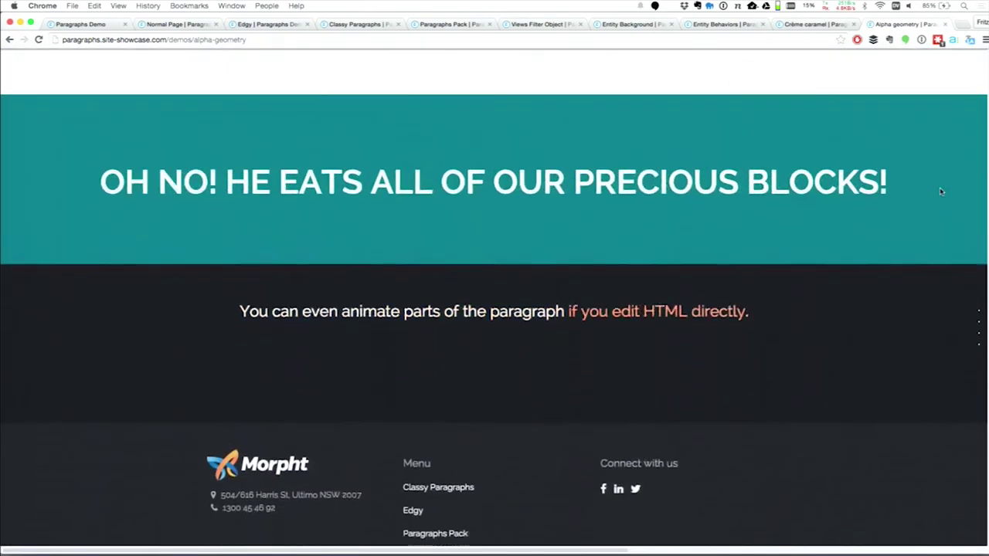
scroll(941, 191, "down", 1)
scroll(941, 192, "down", 2)
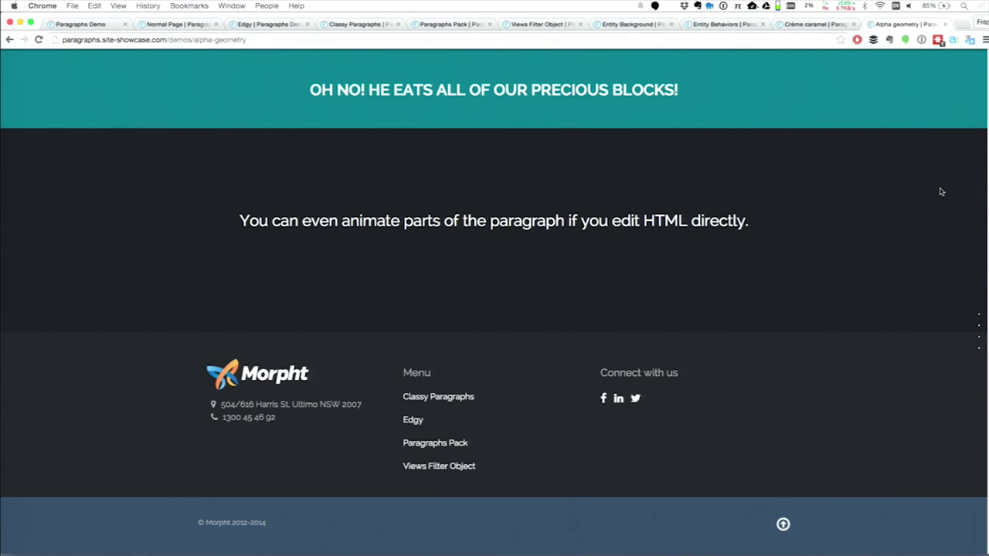
scroll(941, 192, "up", 10)
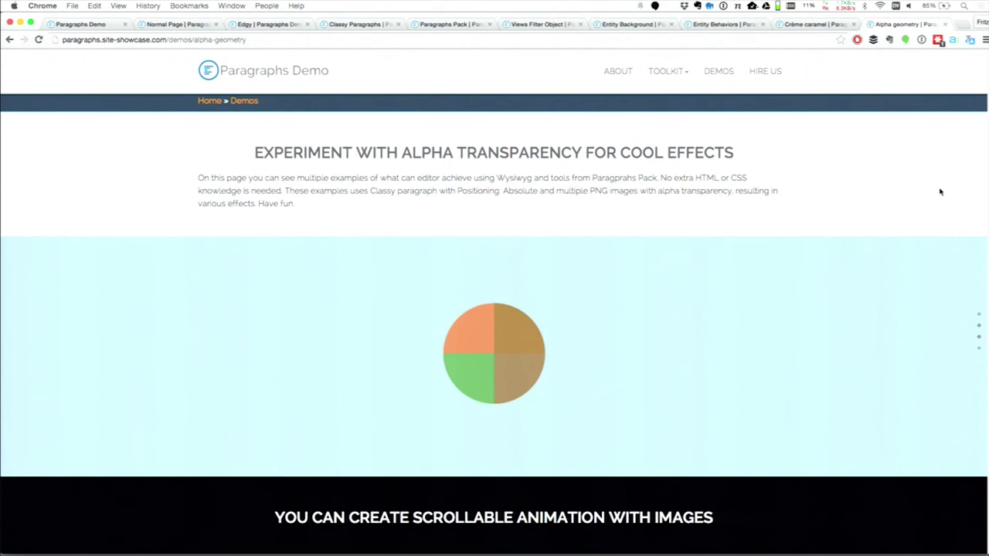
Open the site's user account page at paragraphs.site-showcase.com/user
left_click_drag(168, 40, 400, 38)
key("Return")
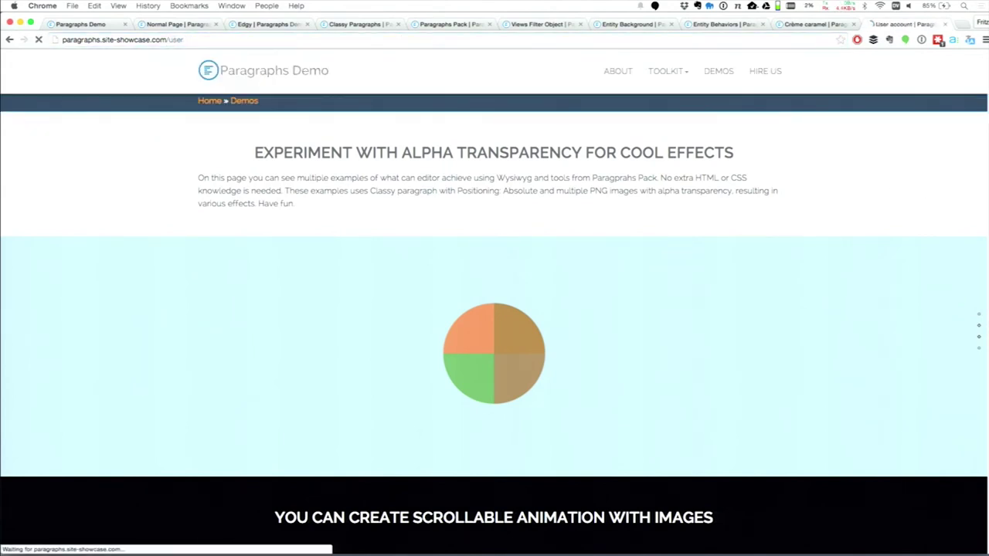
key("super+Tab")
key("Right")
key("Right")
key("Left")
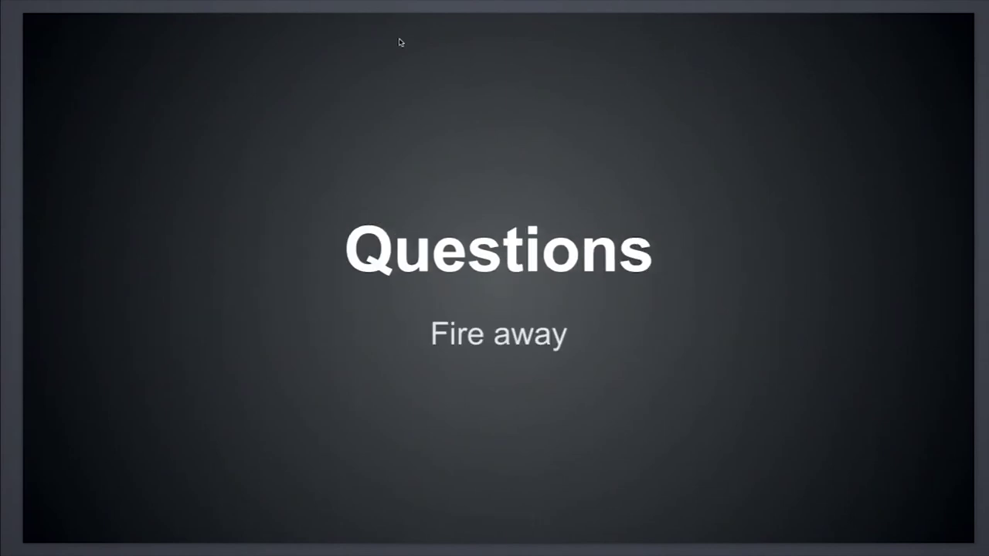
key("Left")
key("Right")
key("ctrl+Left")
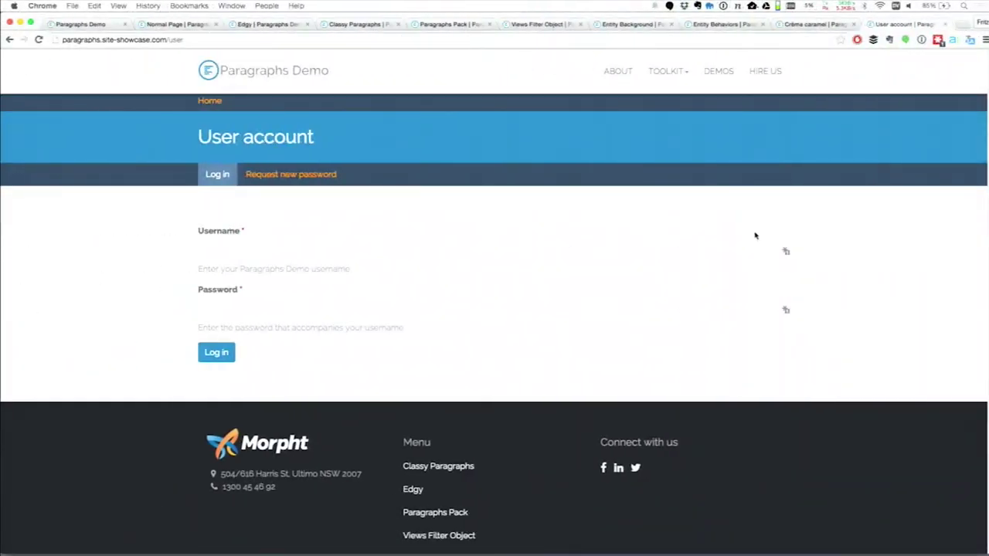
Fill in the username and account password from the saved login and log in to the site
left_click(784, 251)
left_click(476, 294)
left_click(220, 352)
left_click(530, 195)
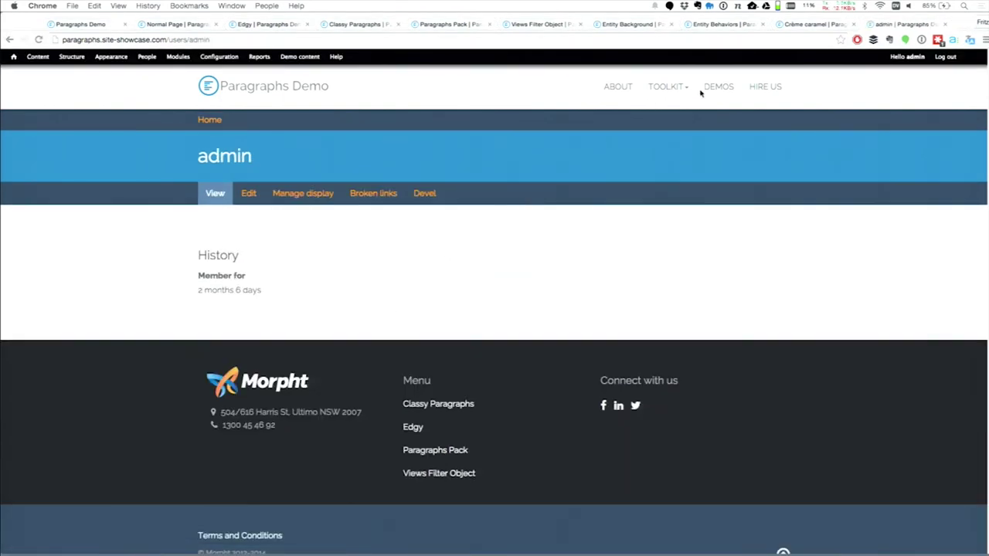
key("ctrl+Right")
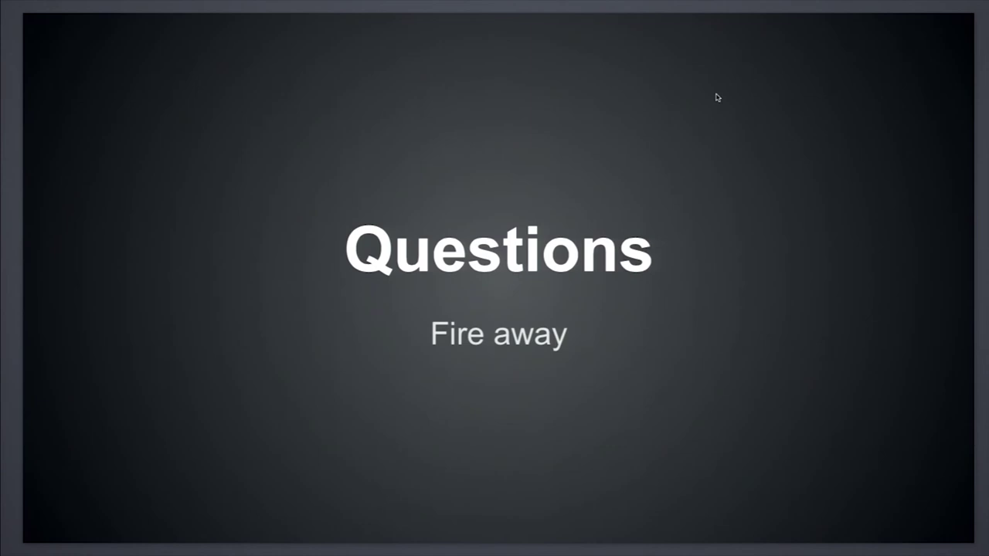
key("ctrl+Left")
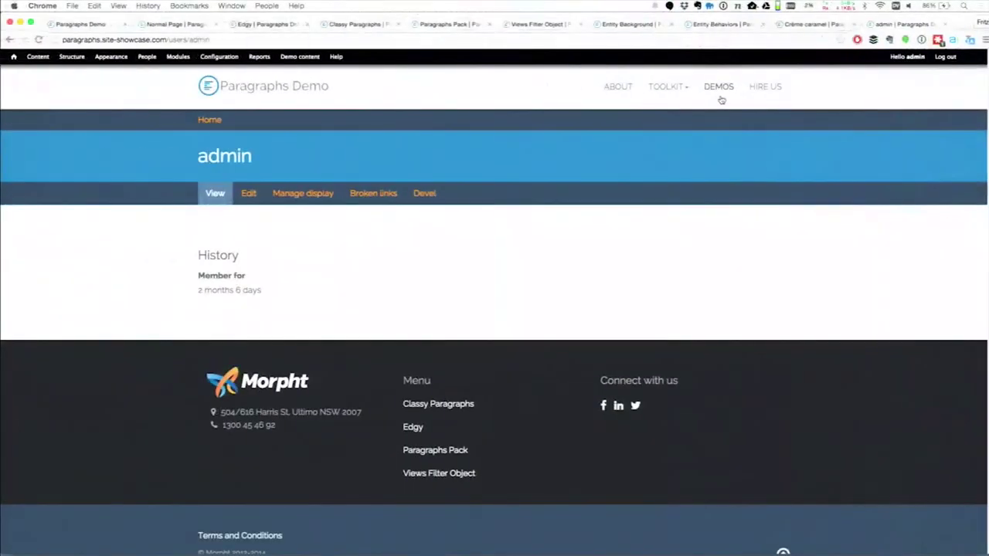
Open the Entity Background page of the toolkit and examine its parallax and color background sections
mouse_move(669, 97)
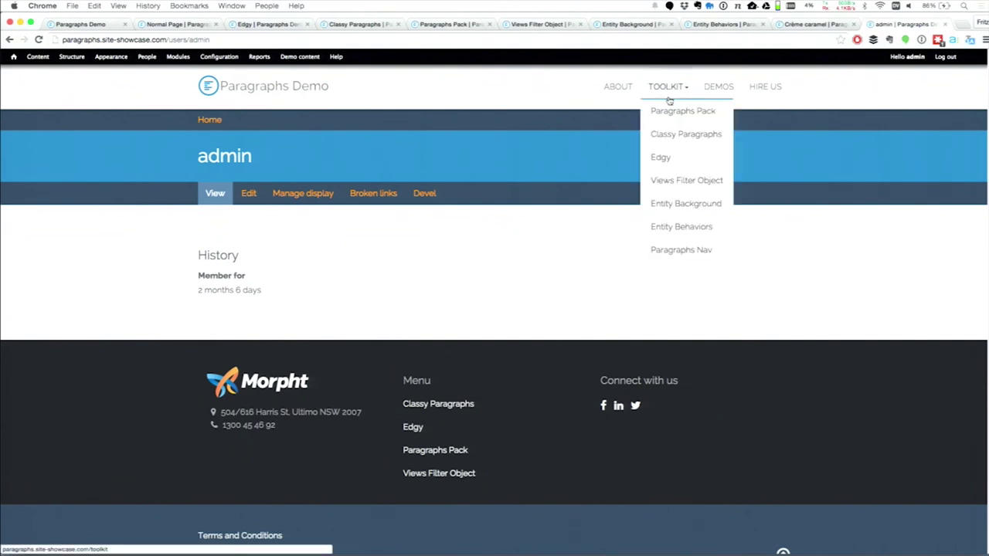
left_click(690, 203)
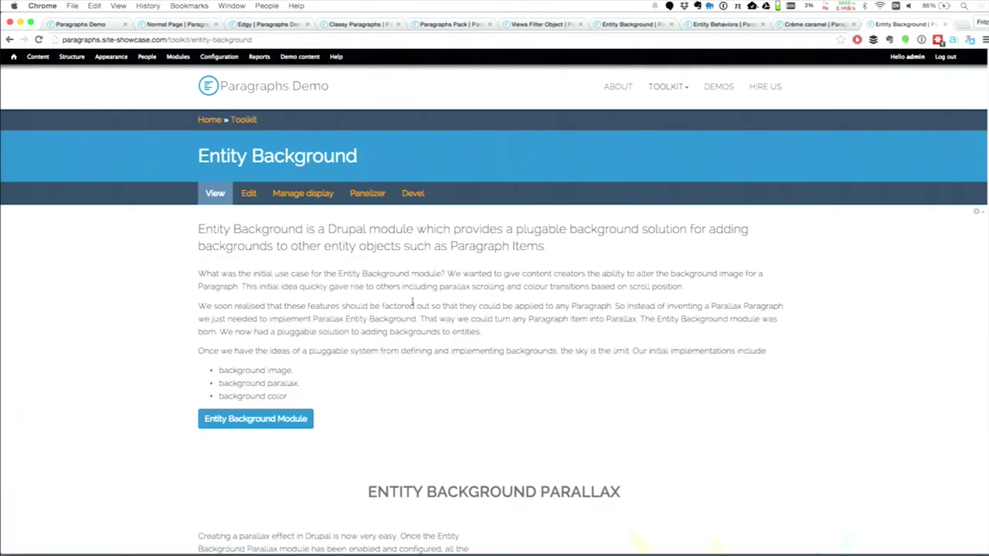
scroll(414, 304, "down", 5)
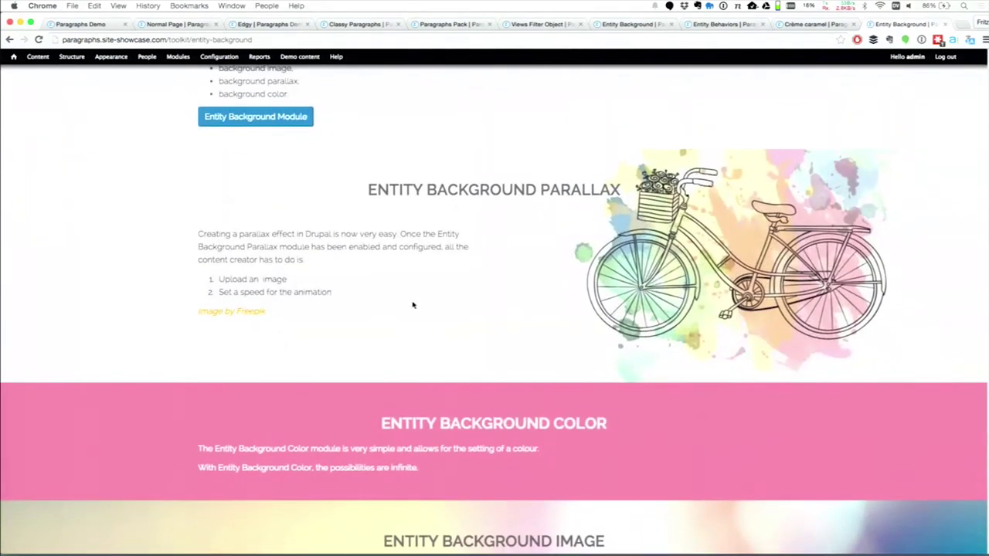
scroll(412, 305, "up", 5)
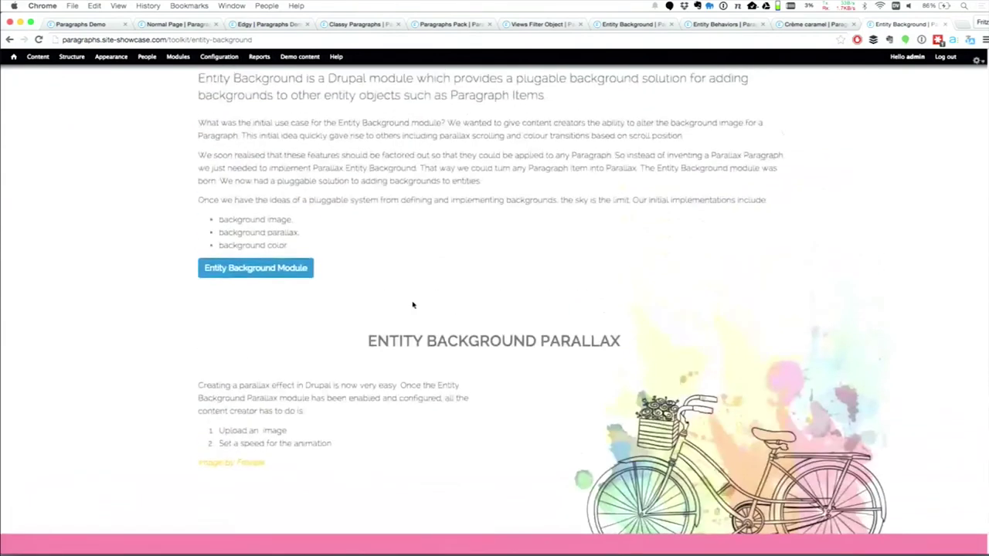
Open the Entity Background landing page for editing and find the settings of its Entity Background Parallax paragraph
left_click(252, 167)
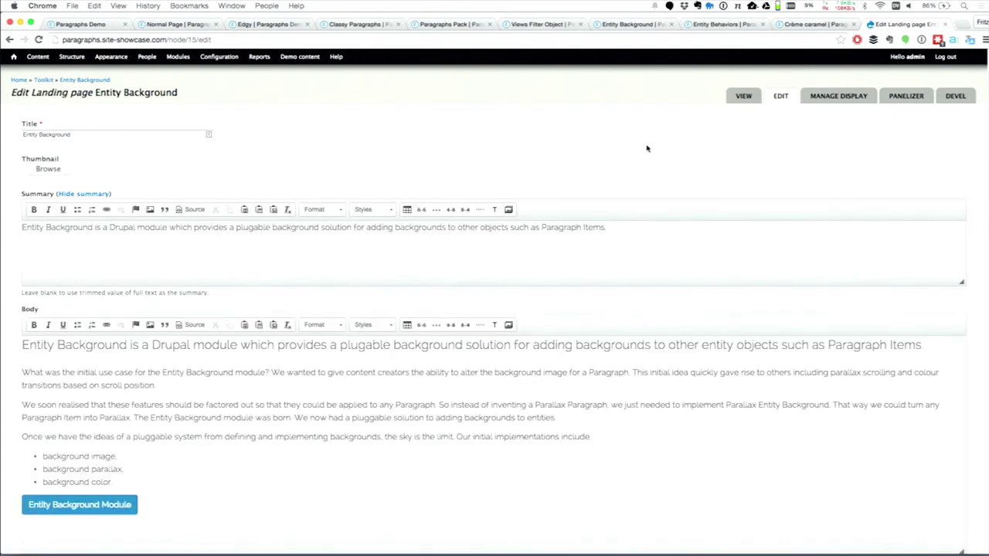
scroll(647, 149, "down", 4)
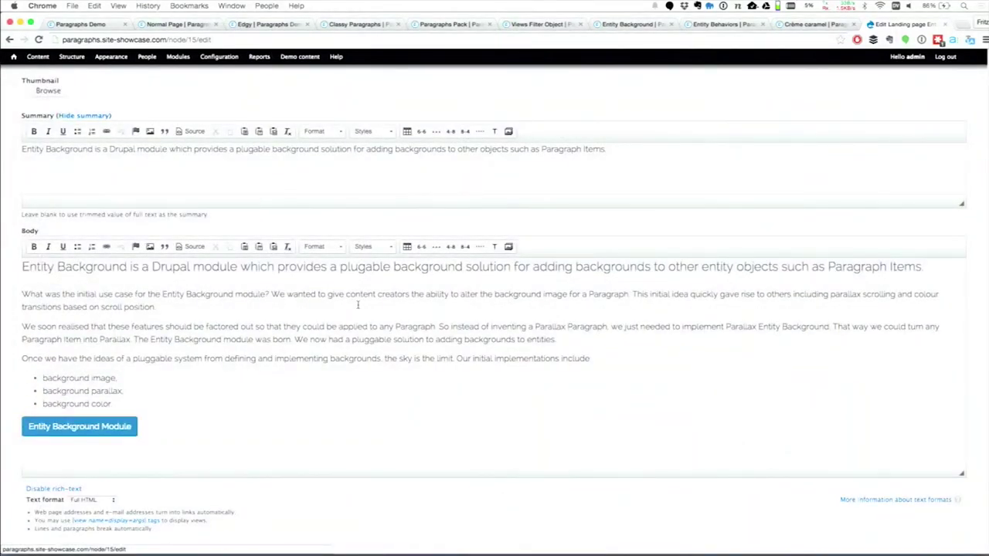
scroll(358, 305, "down", 10)
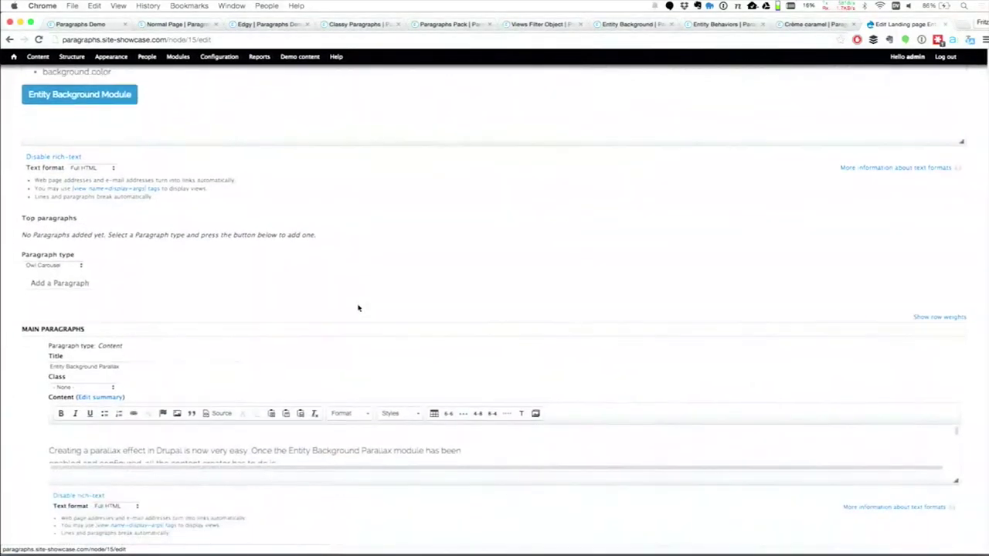
scroll(358, 307, "down", 7)
scroll(321, 393, "down", 3)
scroll(320, 393, "up", 3)
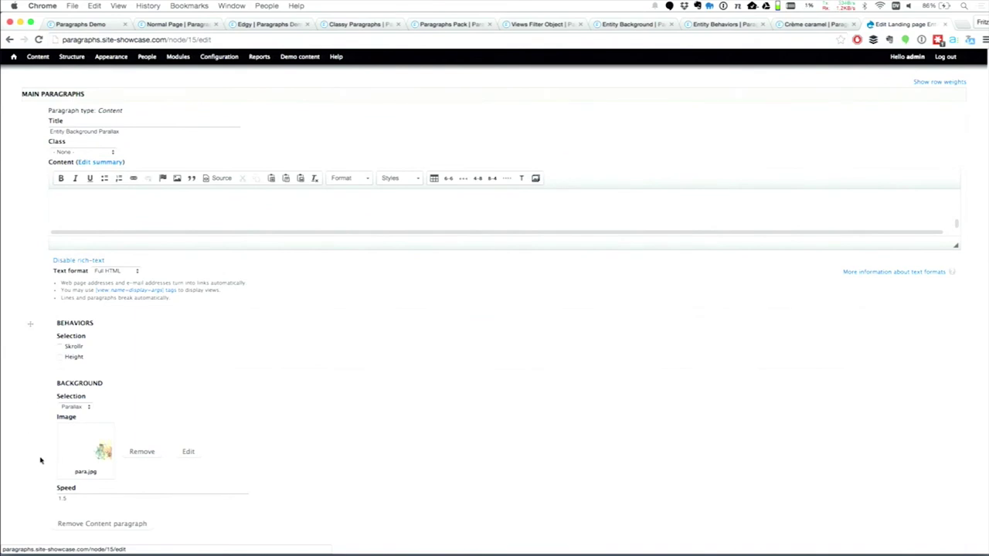
Review the class options of the Entity Background Parallax paragraph, keep None, and enlarge its content editor to show the whole text
left_click(108, 152)
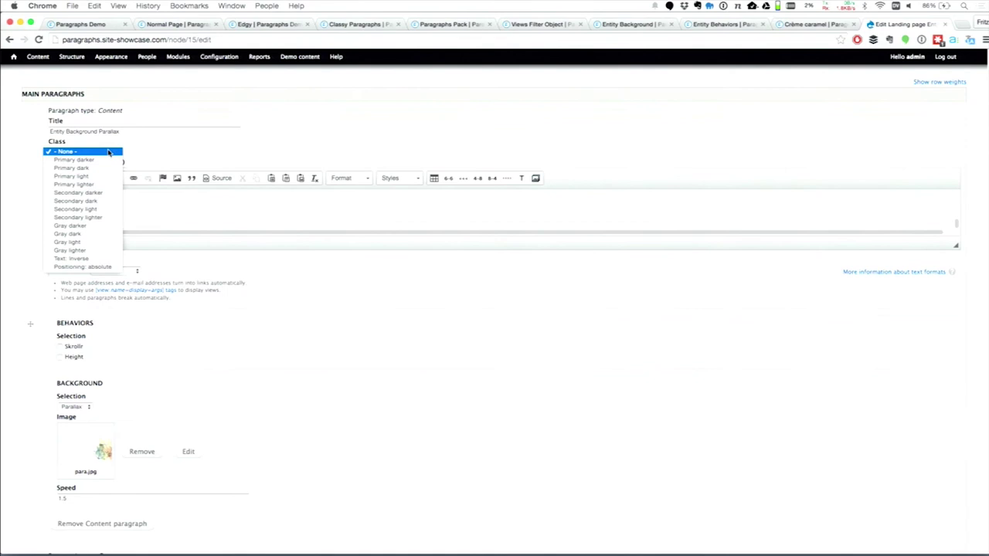
left_click(109, 152)
scroll(176, 230, "up", 5)
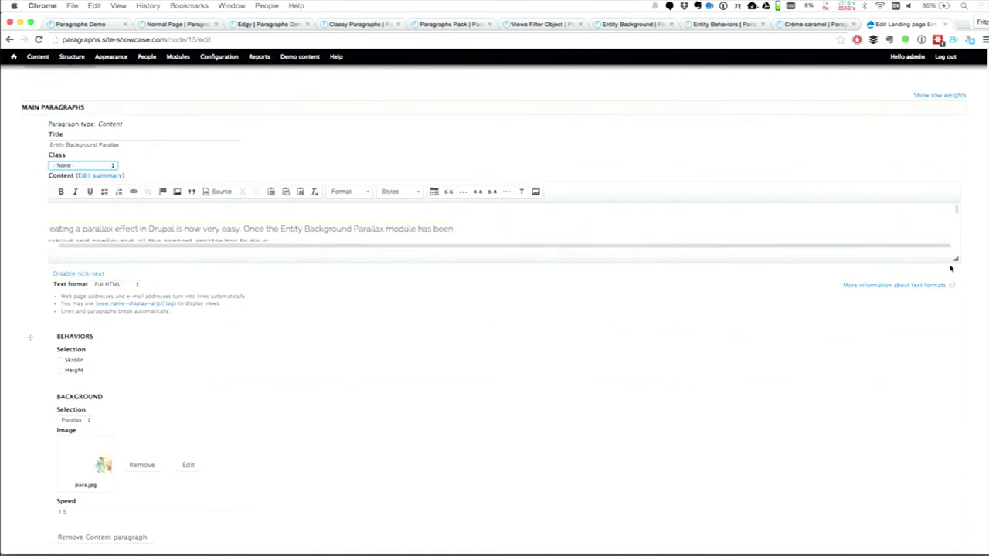
left_click_drag(956, 260, 926, 459)
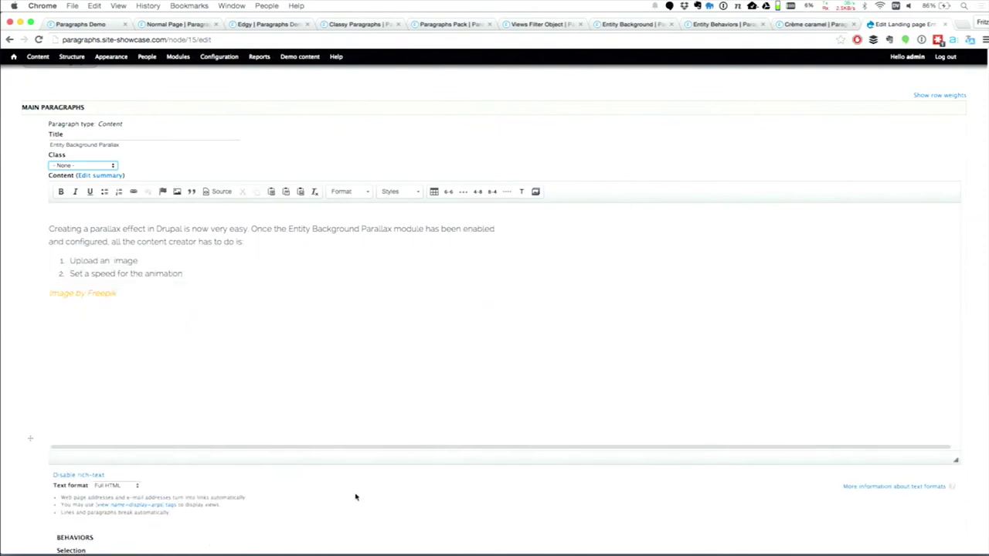
Review the available background types of the Entity Background Parallax paragraph and keep Parallax selected
scroll(356, 497, "down", 10)
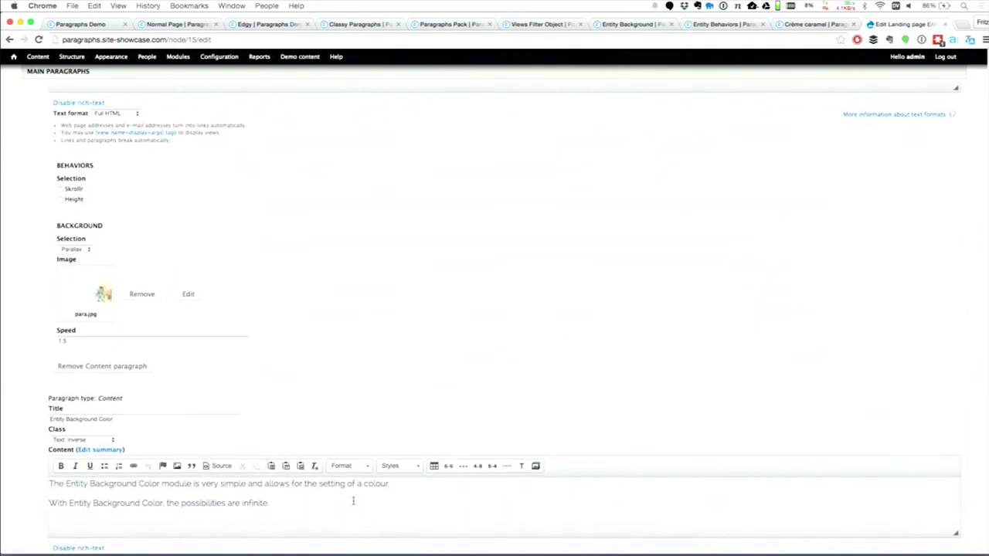
scroll(353, 501, "down", 1)
left_click(88, 217)
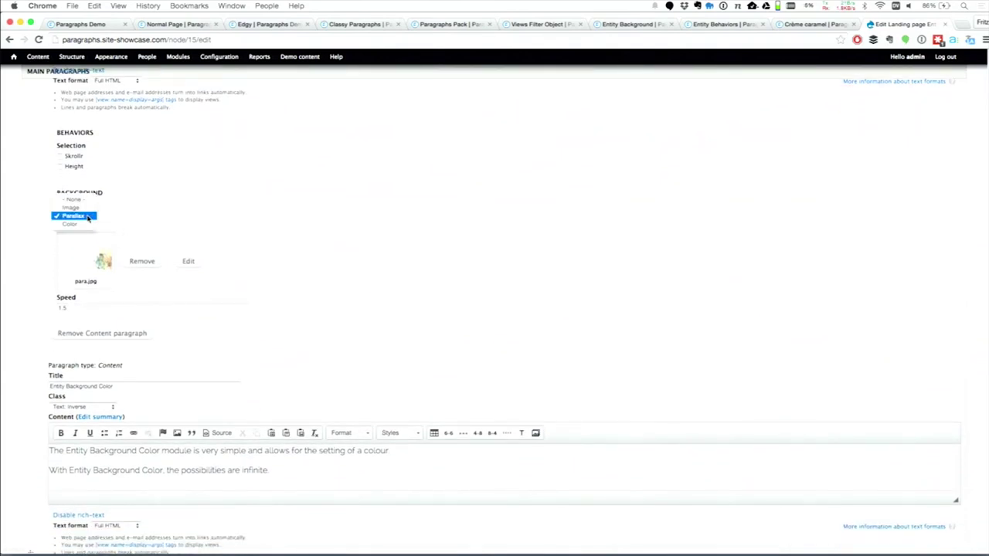
left_click(88, 216)
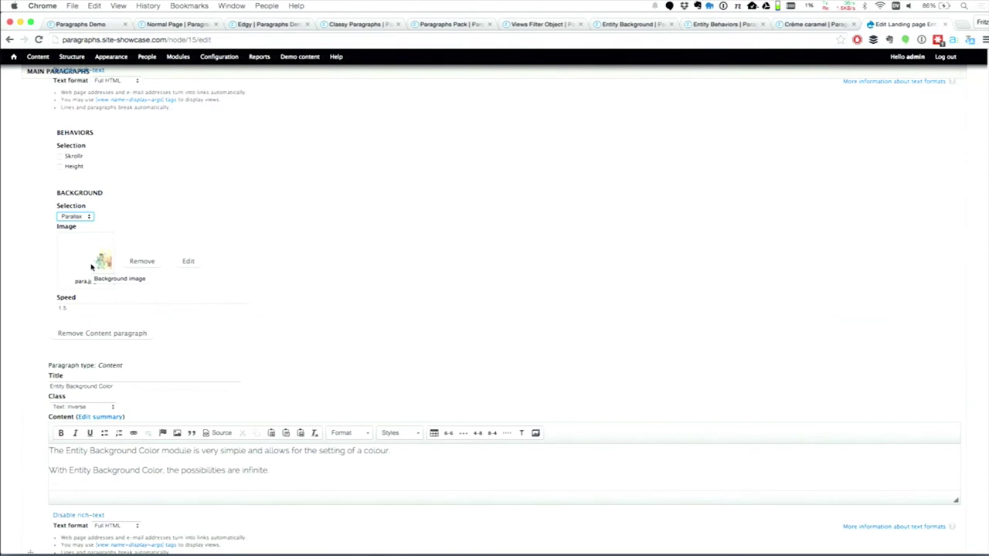
Try the Image and Color background types on the Entity Background Parallax paragraph, and set it back to Parallax
left_click(74, 216)
left_click(74, 209)
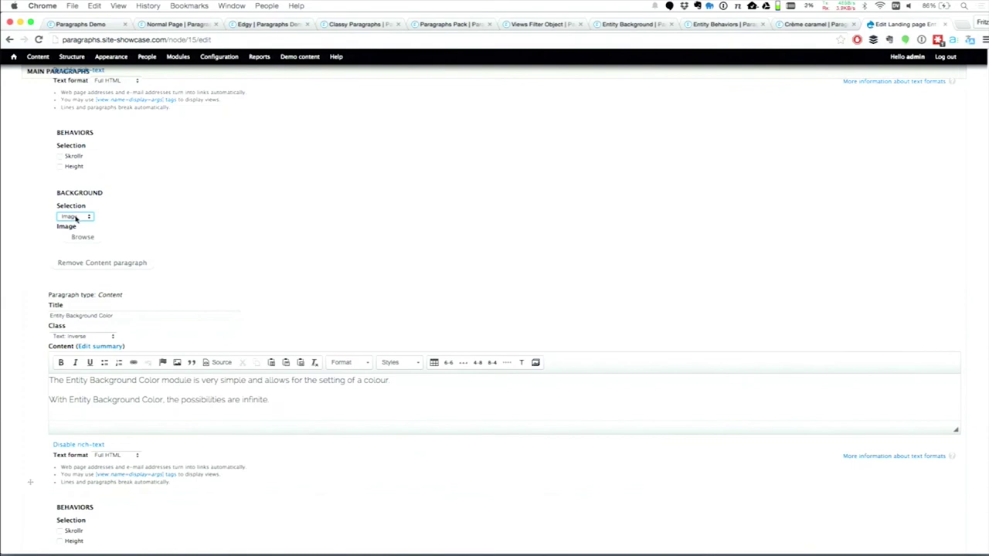
left_click(81, 220)
left_click(80, 235)
left_click(78, 217)
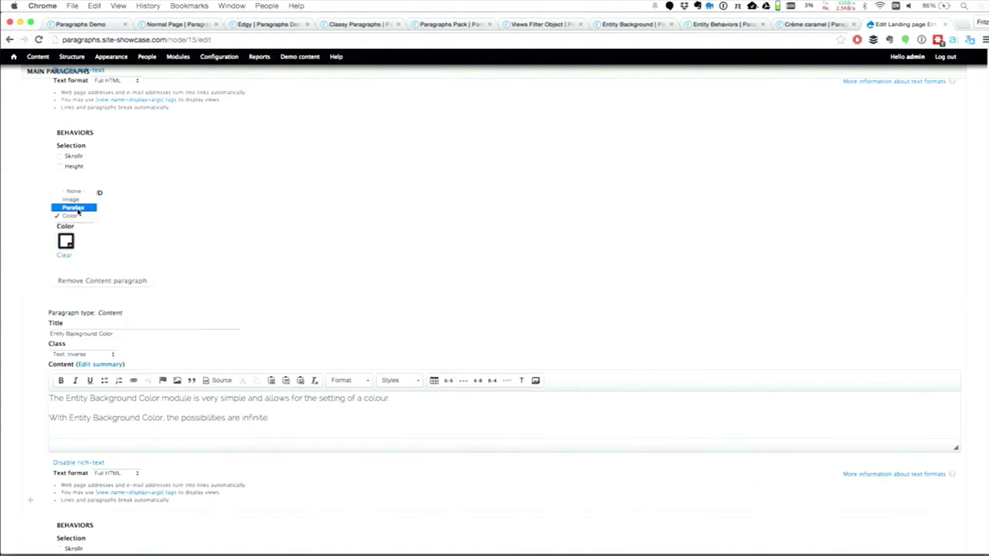
left_click(75, 208)
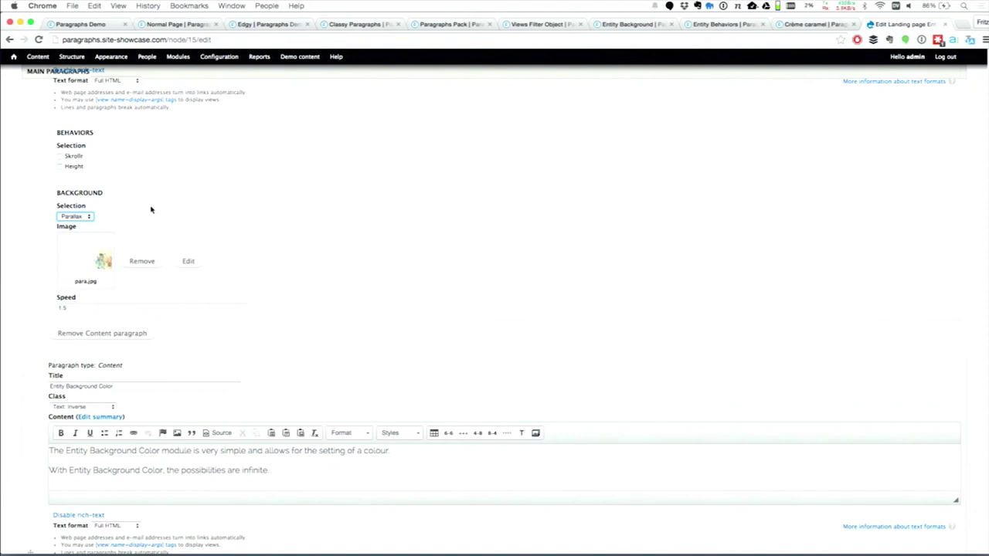
Try the Color background type on the Entity Background Parallax paragraph and pick a light pink color
left_click(268, 244)
left_click(91, 219)
left_click(91, 223)
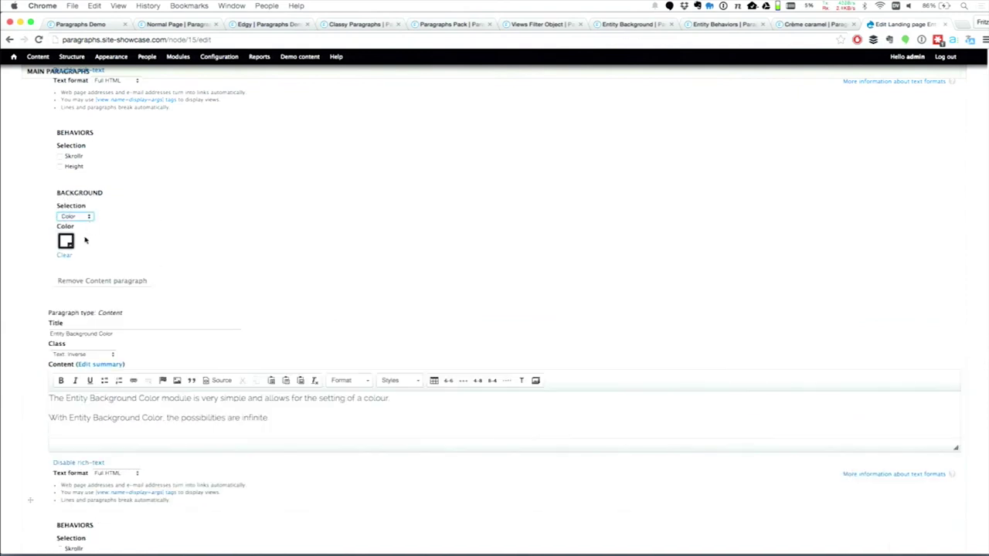
left_click(66, 241)
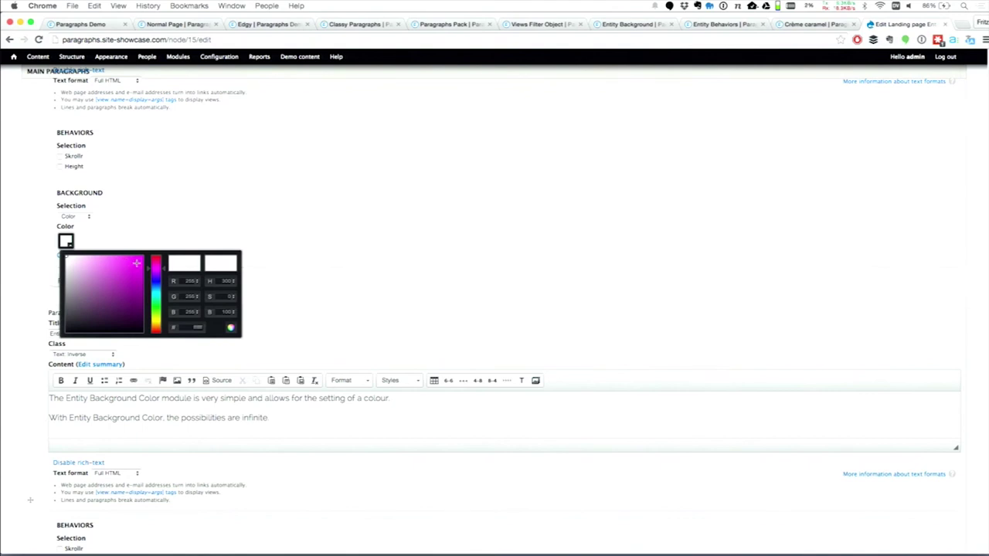
left_click(83, 256)
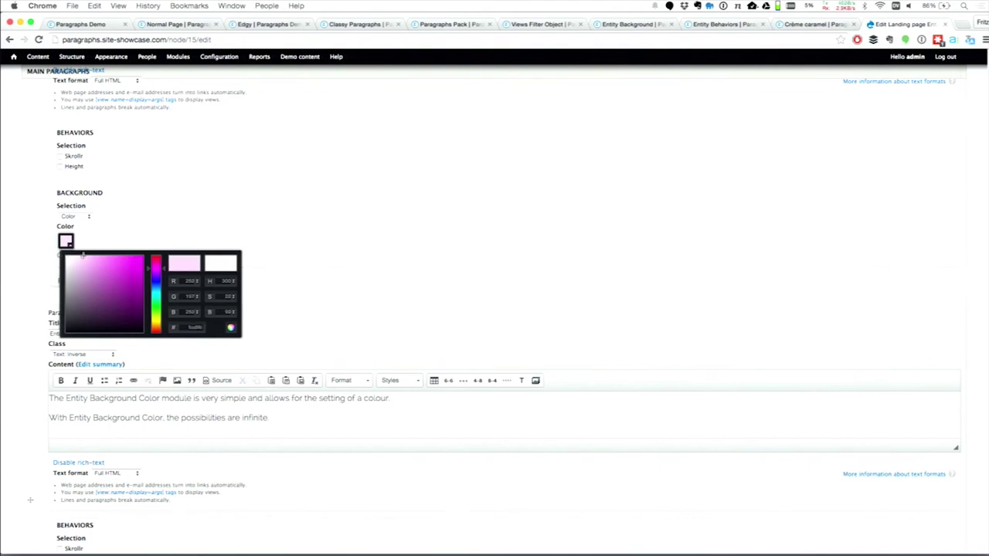
Try the Image background type on the Entity Background Parallax paragraph to show its image selection option
left_click(73, 216)
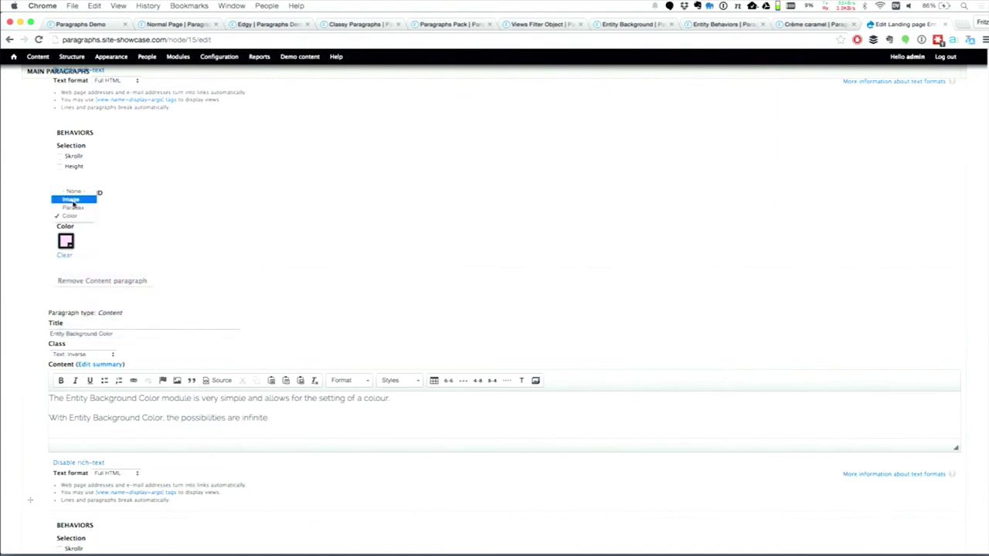
left_click(73, 201)
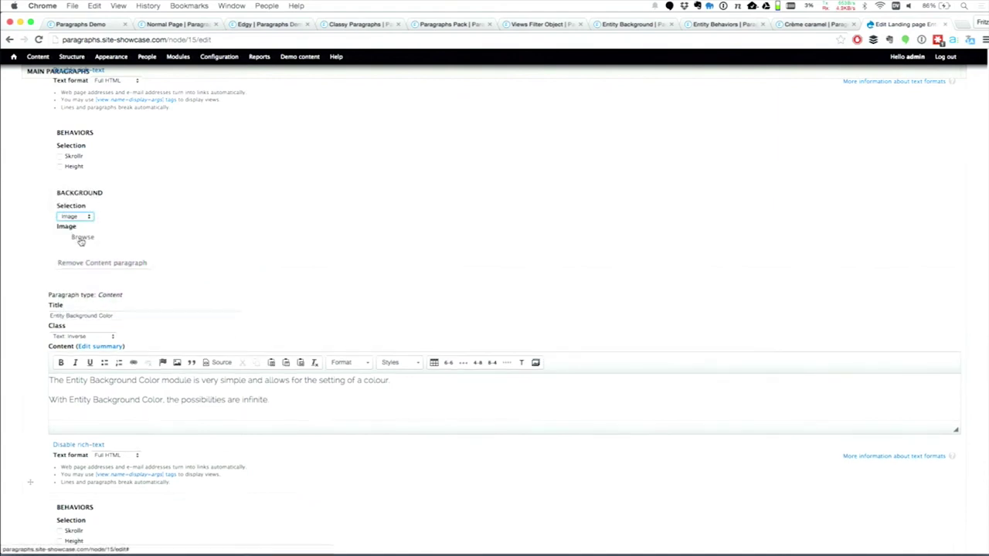
left_click(129, 230)
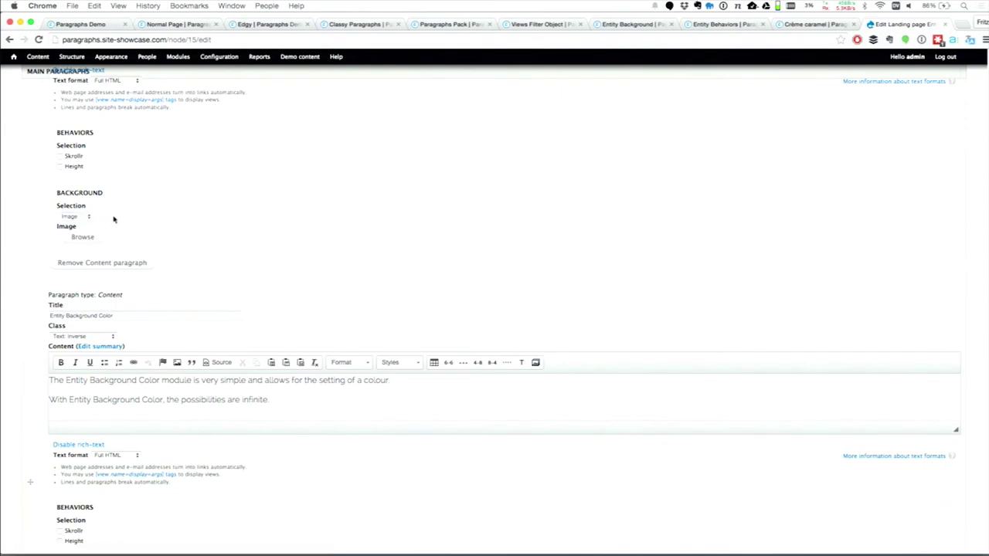
Try the Skrollr and Height behaviors on the Entity Background Parallax paragraph, and disable both again
left_click(61, 156)
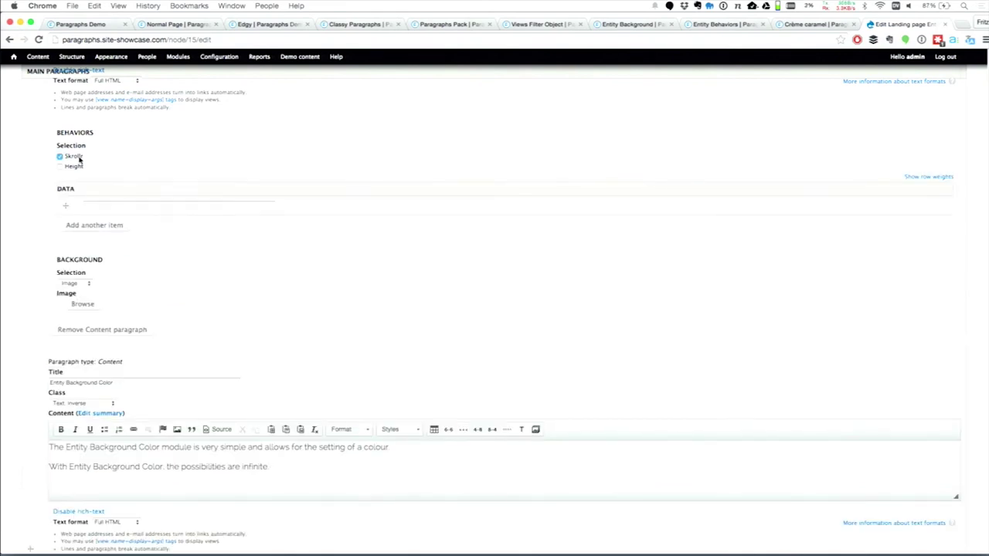
left_click(75, 167)
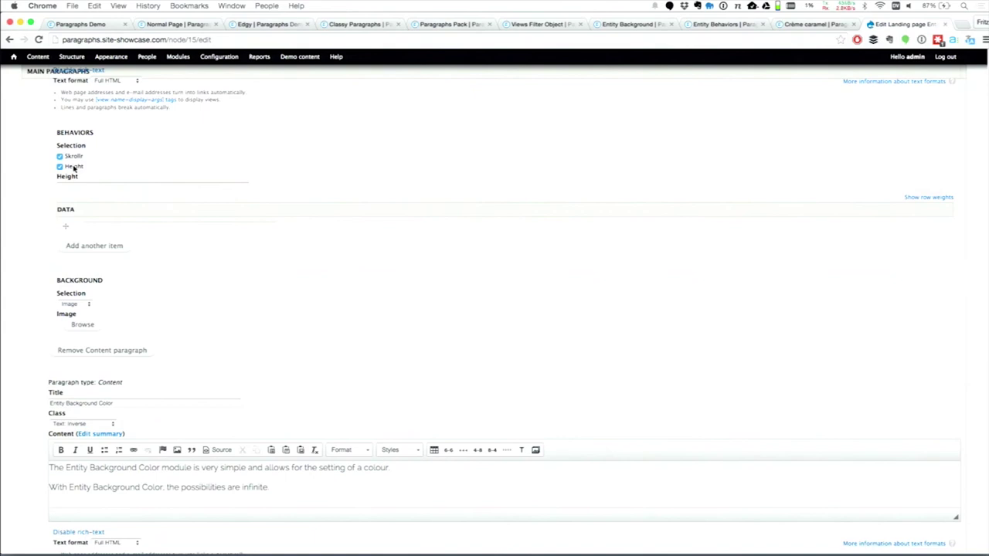
left_click(75, 167)
left_click(99, 203)
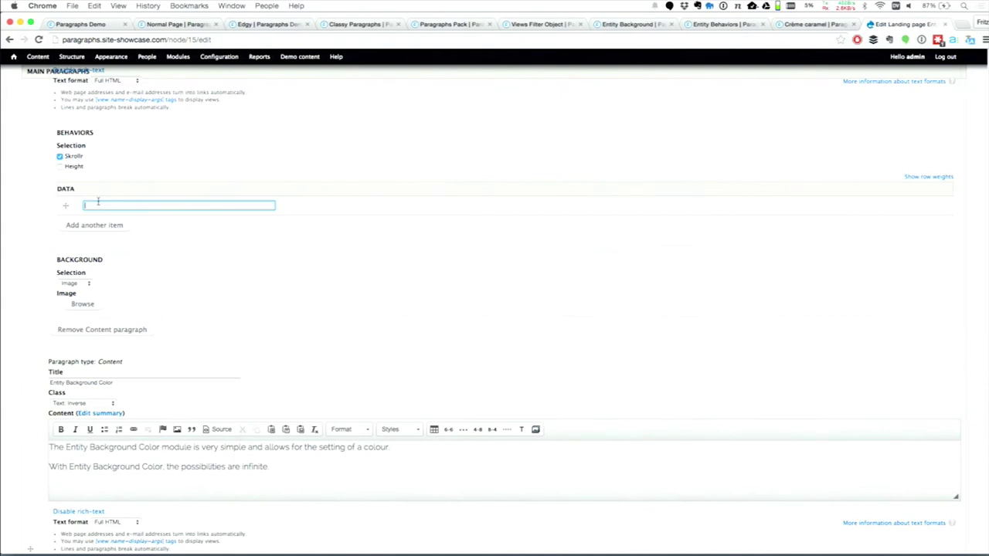
left_click(69, 159)
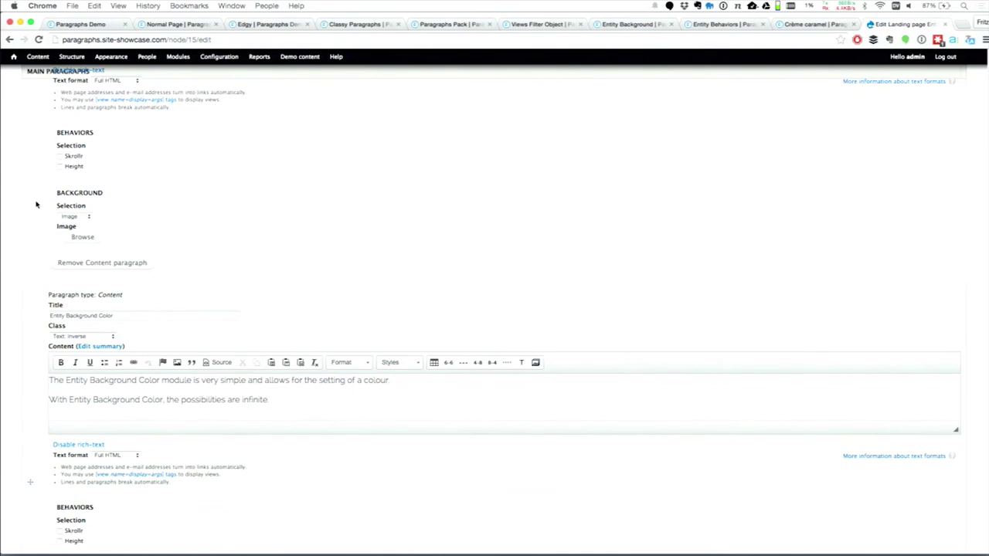
Review the background settings of the Entity Background Color and Entity Background Image paragraphs
scroll(36, 204, "down", 10)
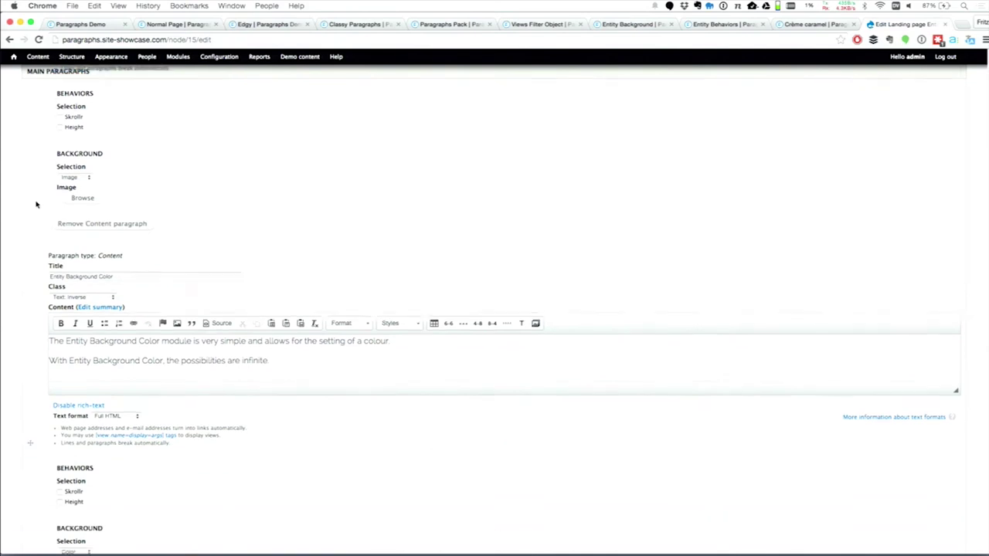
scroll(36, 205, "down", 2)
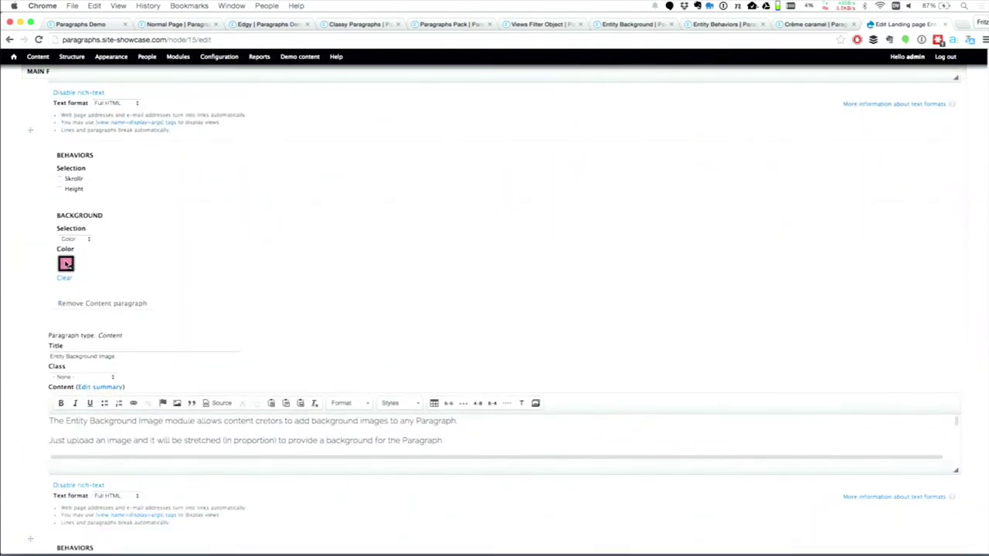
scroll(65, 264, "down", 10)
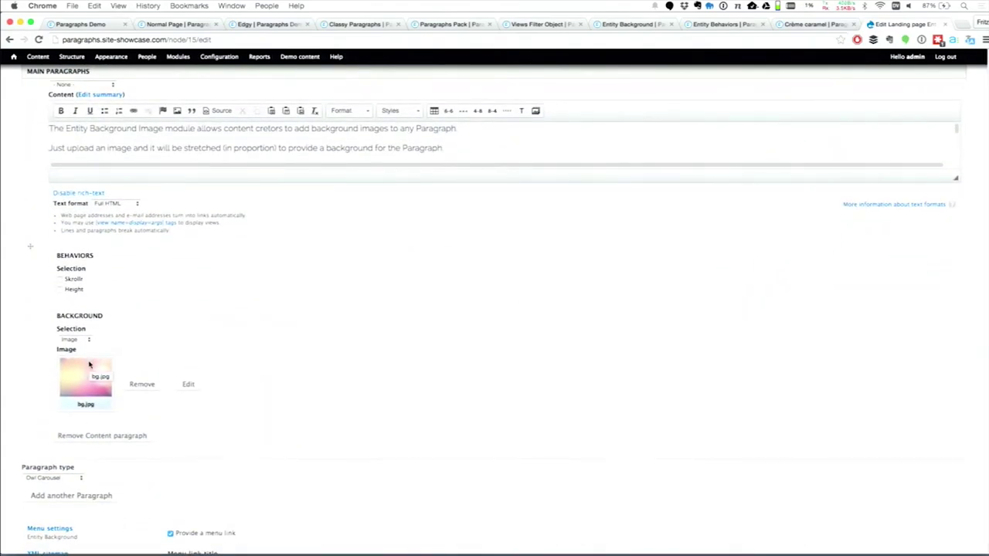
scroll(41, 394, "up", 2)
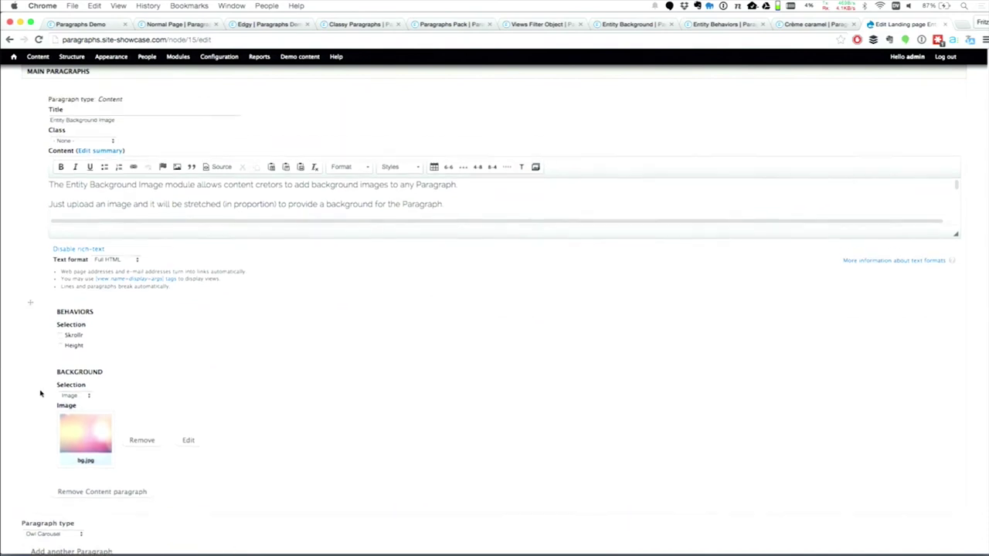
scroll(40, 394, "up", 1)
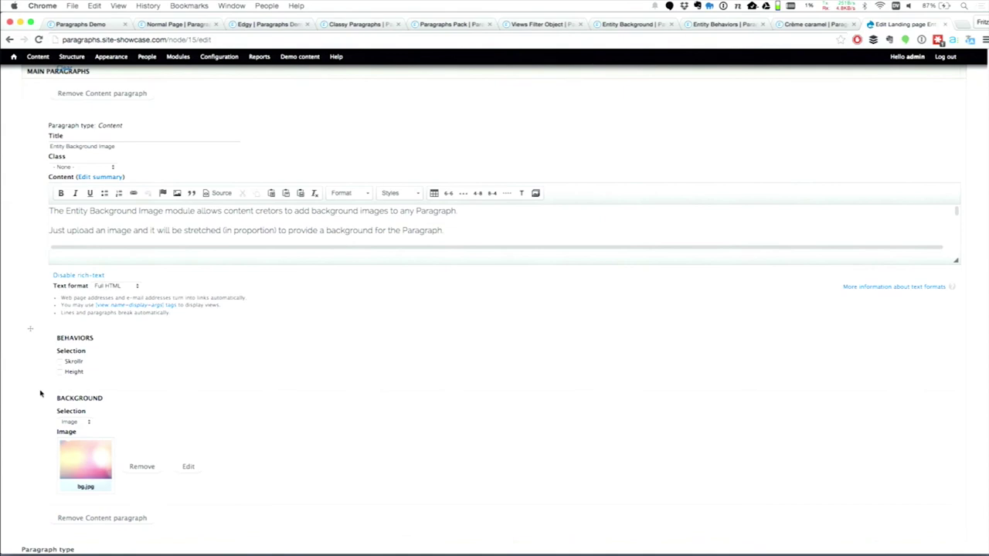
Leave the Entity Background edit form without saving, and open the Entity Behaviors toolkit page for editing
scroll(41, 394, "left", 5)
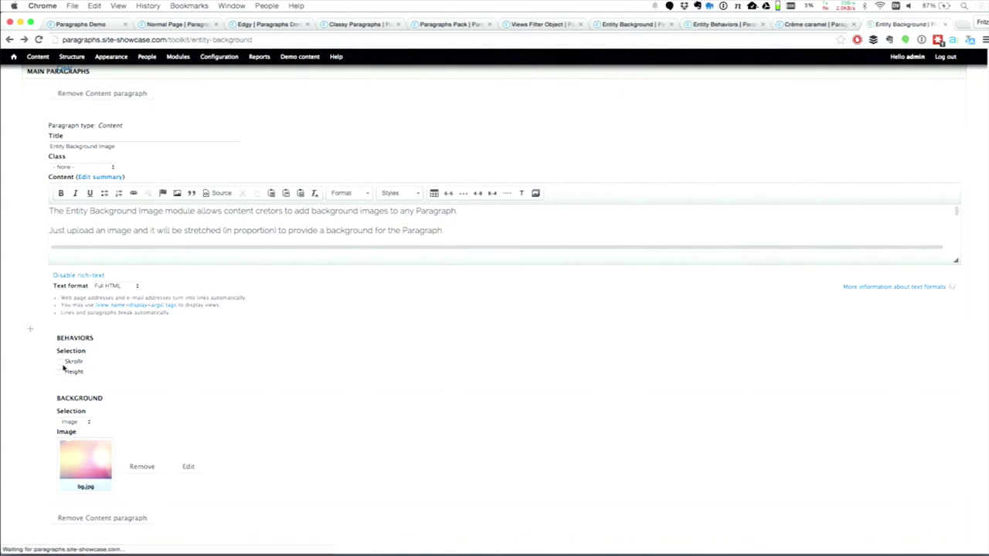
scroll(691, 154, "up", 2)
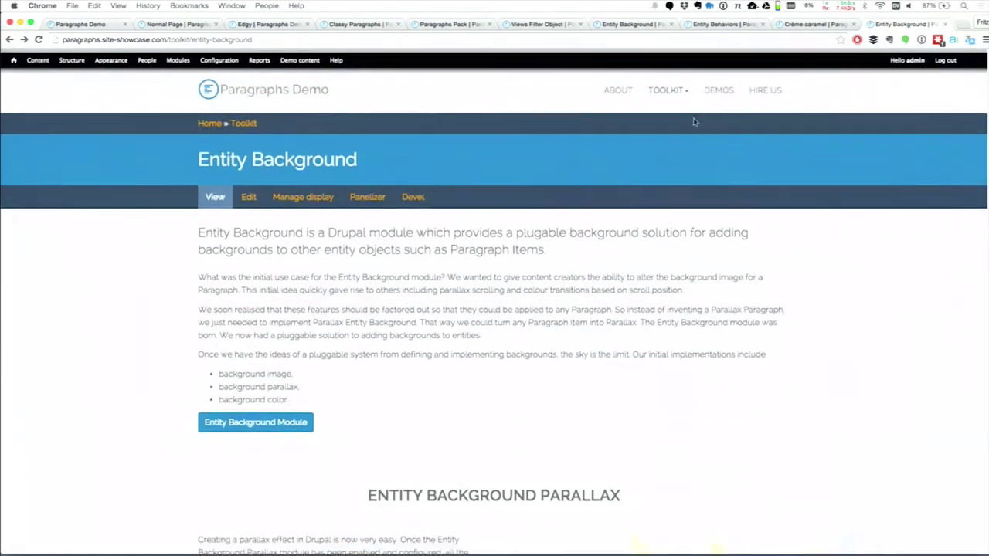
mouse_move(694, 104)
left_click(683, 225)
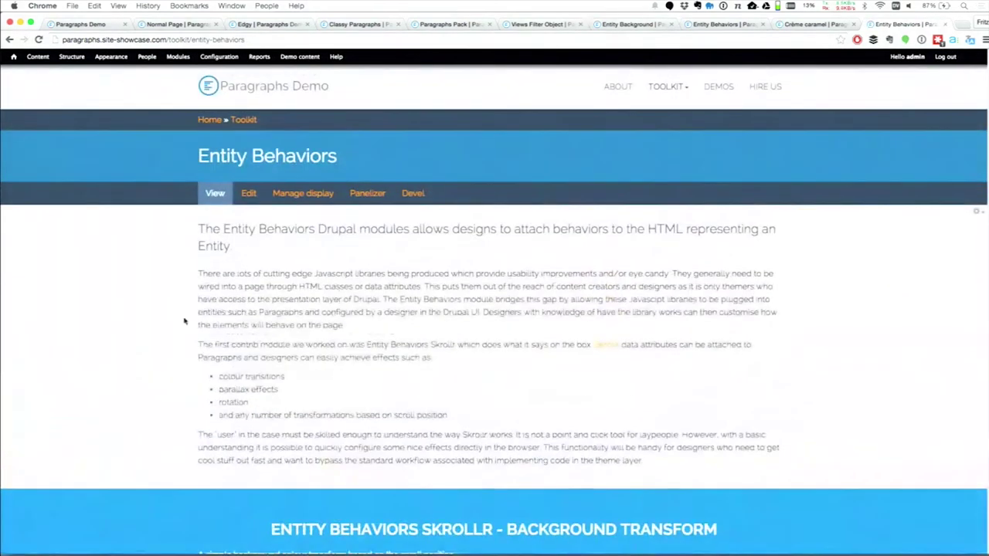
left_click(250, 199)
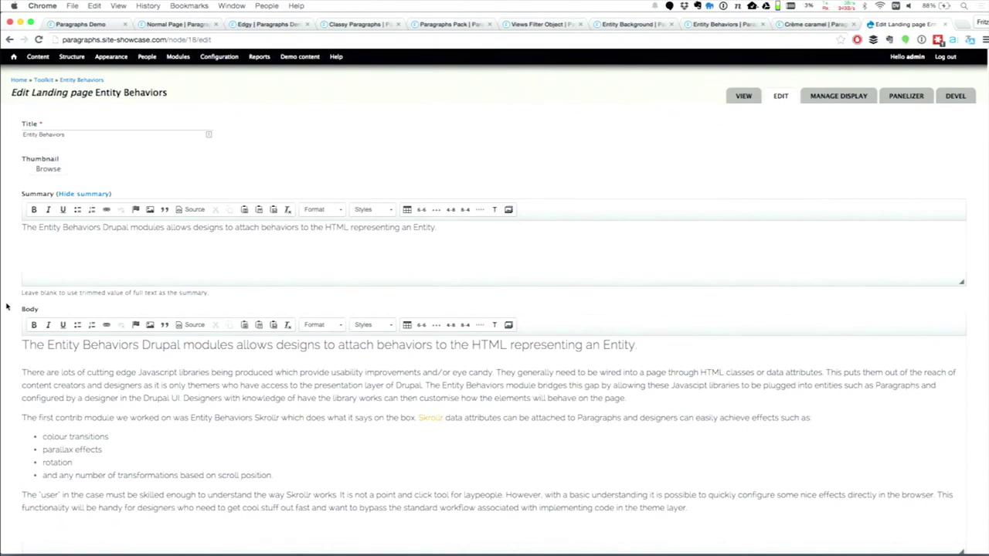
Examine the Skrollr data attributes and background selection of the Entity Behaviors page's background transform paragraph
scroll(6, 307, "down", 4)
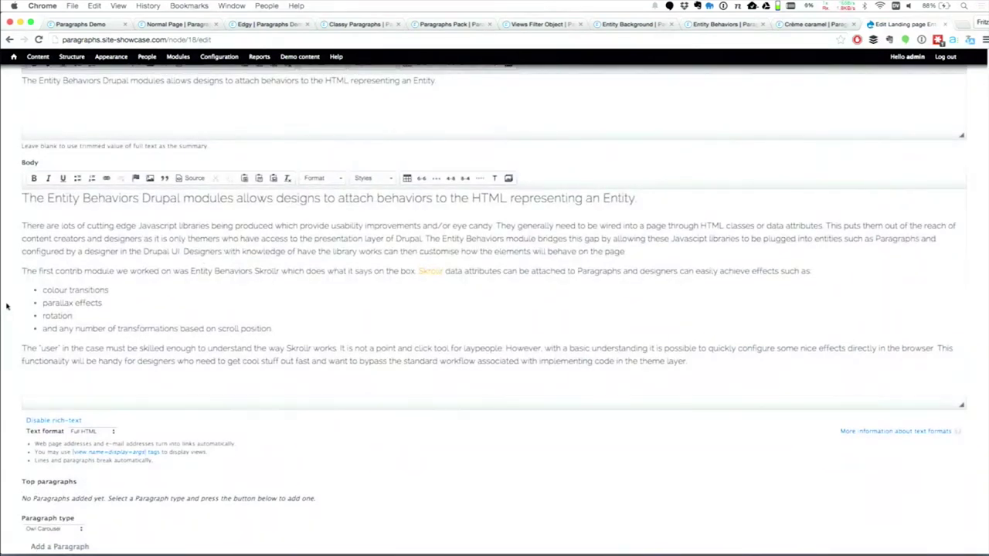
scroll(6, 307, "down", 12)
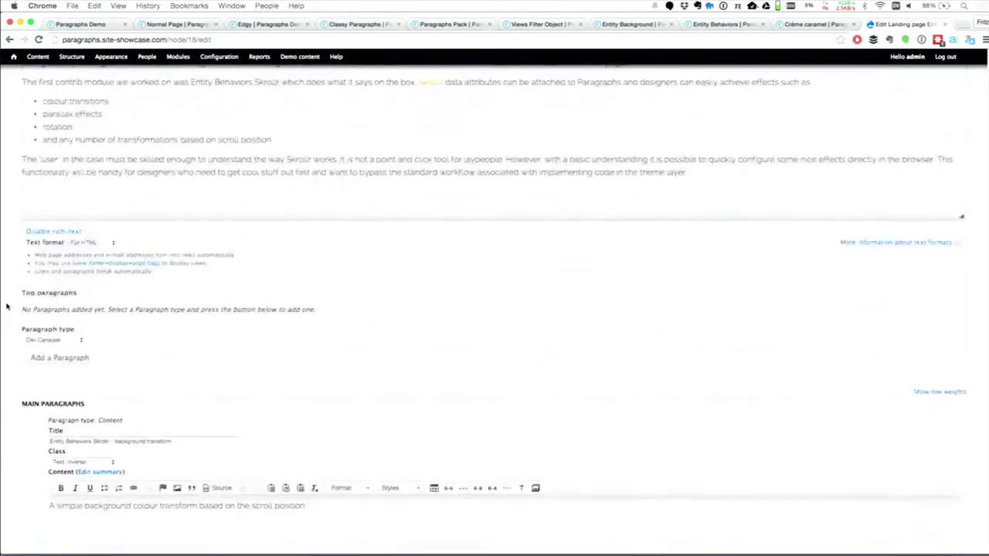
scroll(6, 306, "down", 5)
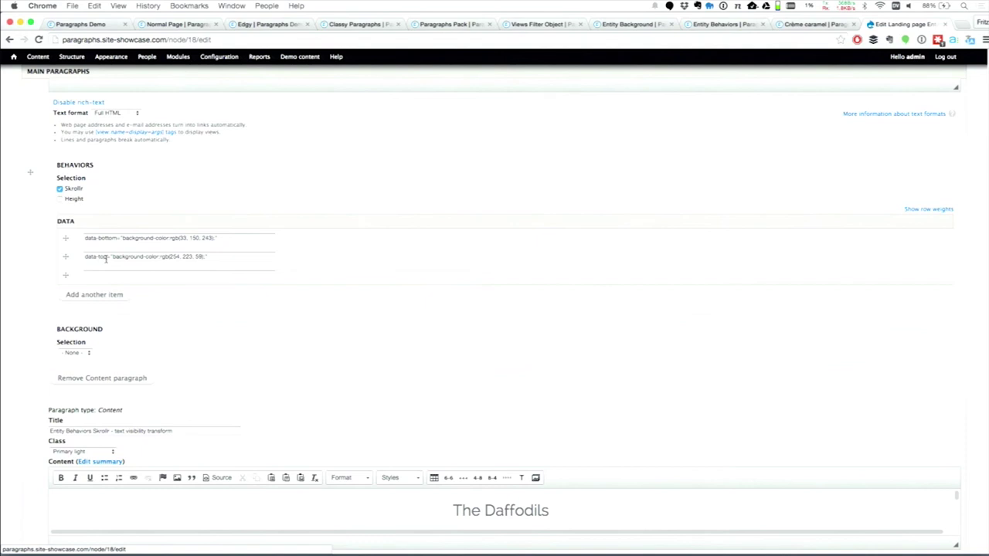
scroll(106, 259, "down", 3)
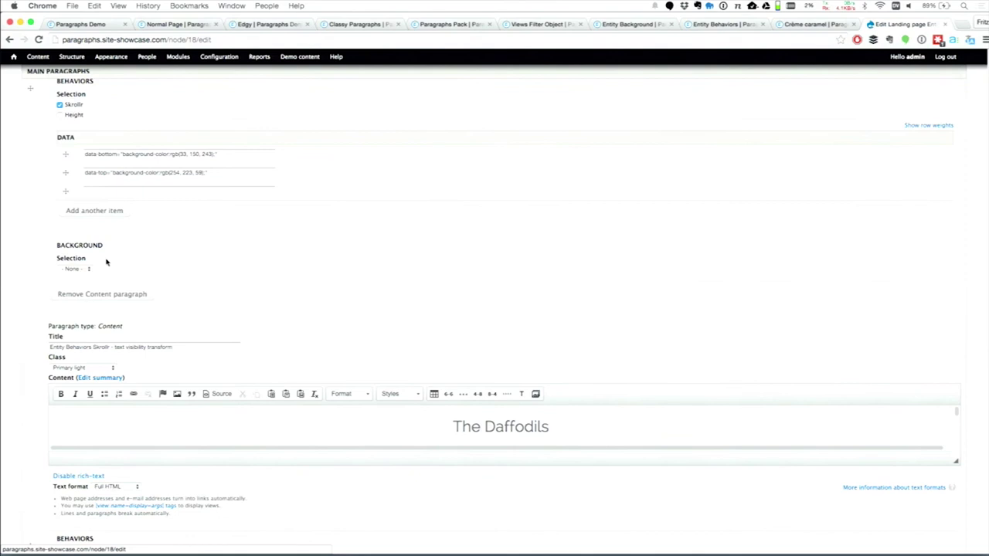
Open the site's Configuration page
scroll(106, 263, "up", 20)
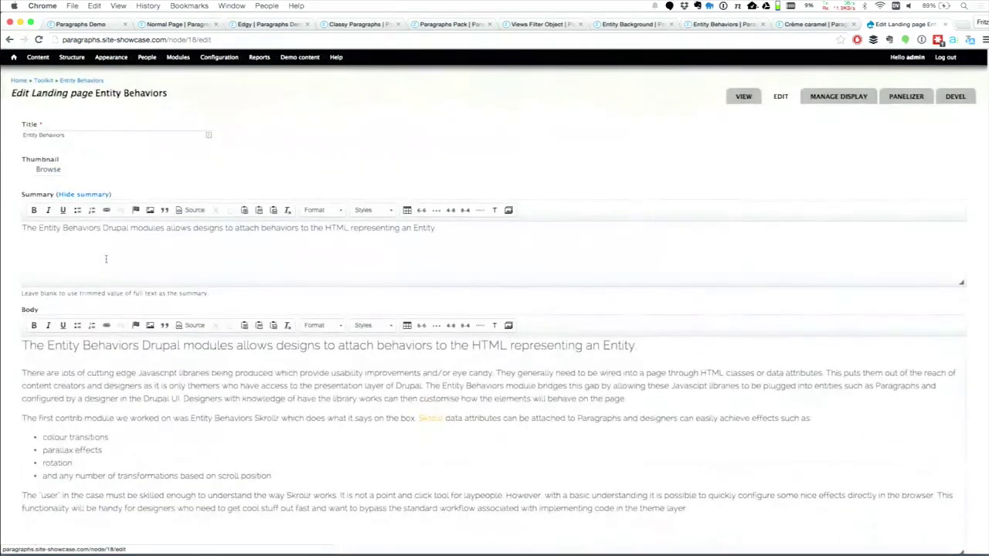
left_click(239, 61)
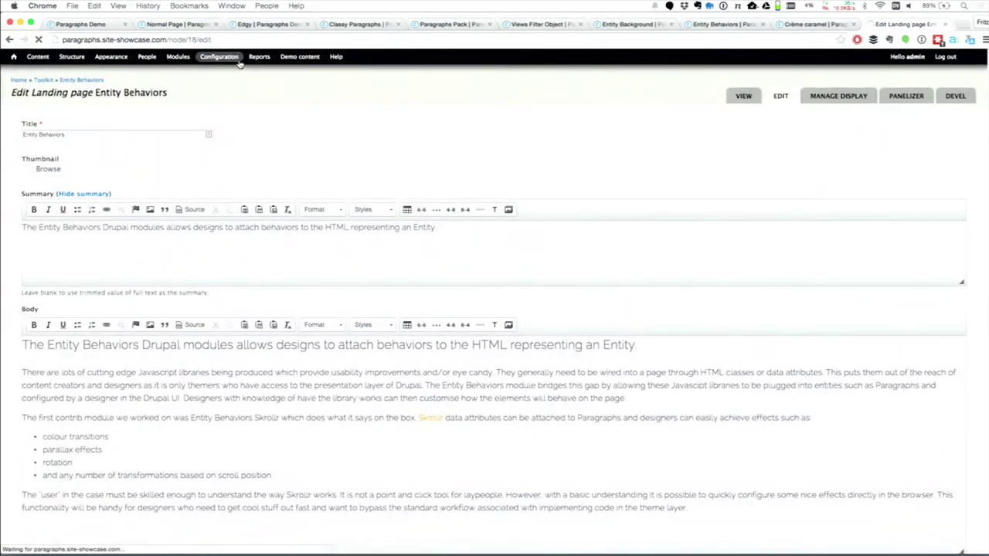